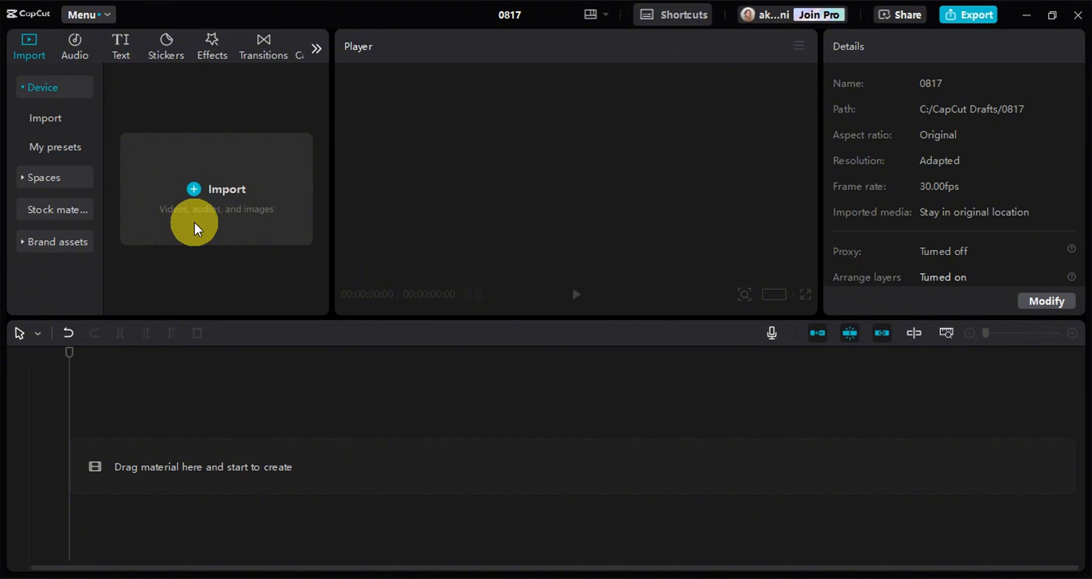
Import the japan-street-daytime image and the lifestyle photo of the woman from the Downloads folder.
left_click(220, 184)
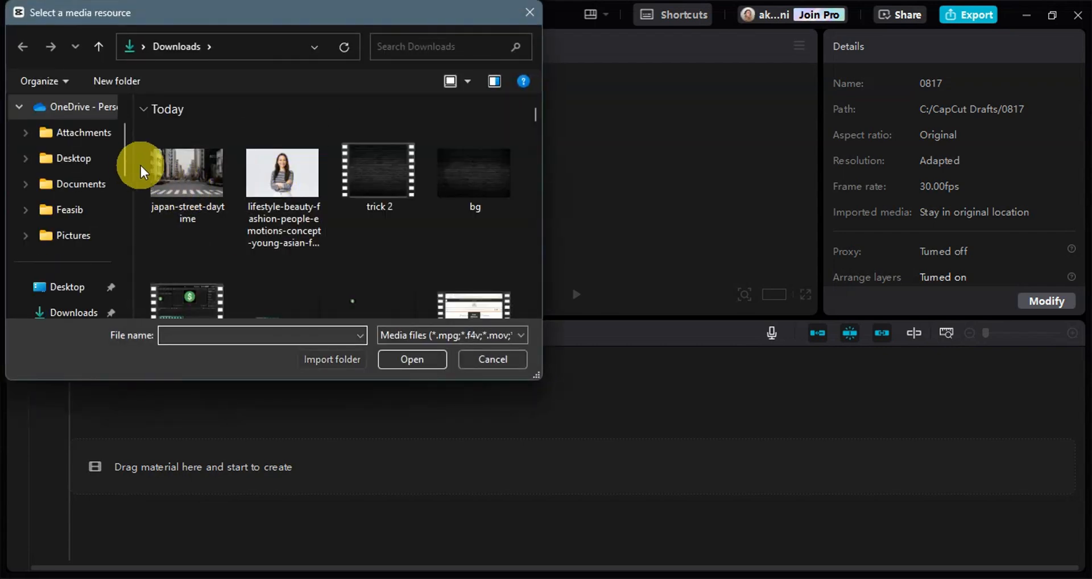
left_click_drag(141, 166, 290, 188)
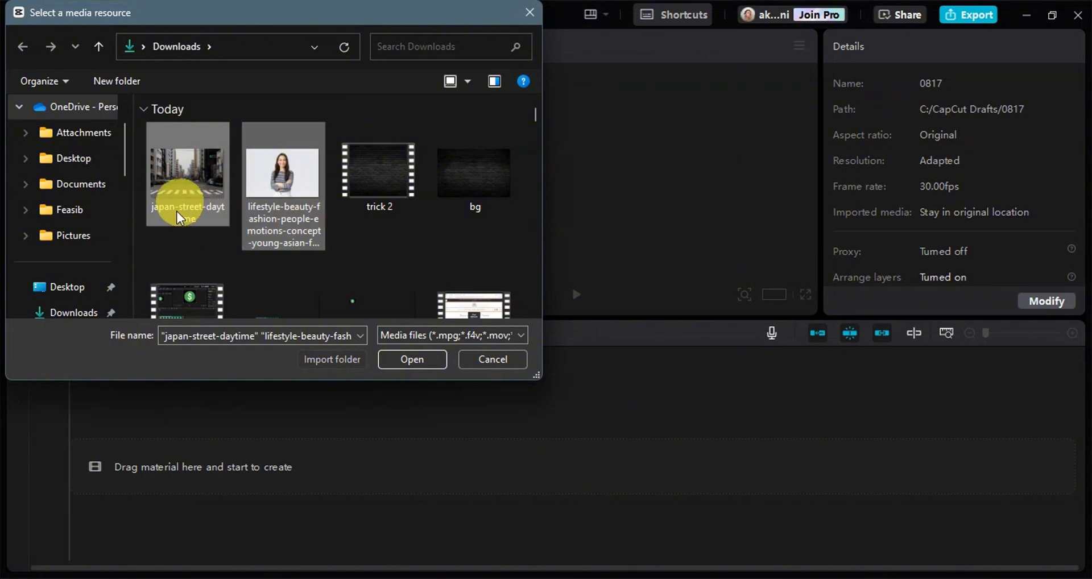
left_click(402, 360)
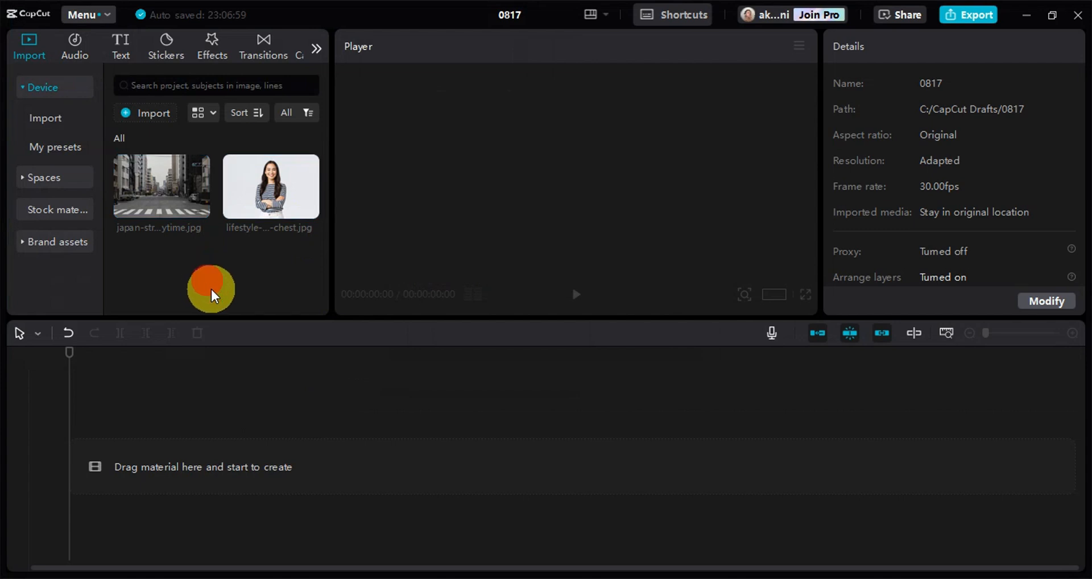
Place the street image on the main track and the woman's photo on a track above it, both starting at 00:00.
mouse_move(160, 190)
left_mouse_down()
mouse_move(146, 468)
mouse_move(127, 461)
left_mouse_up()
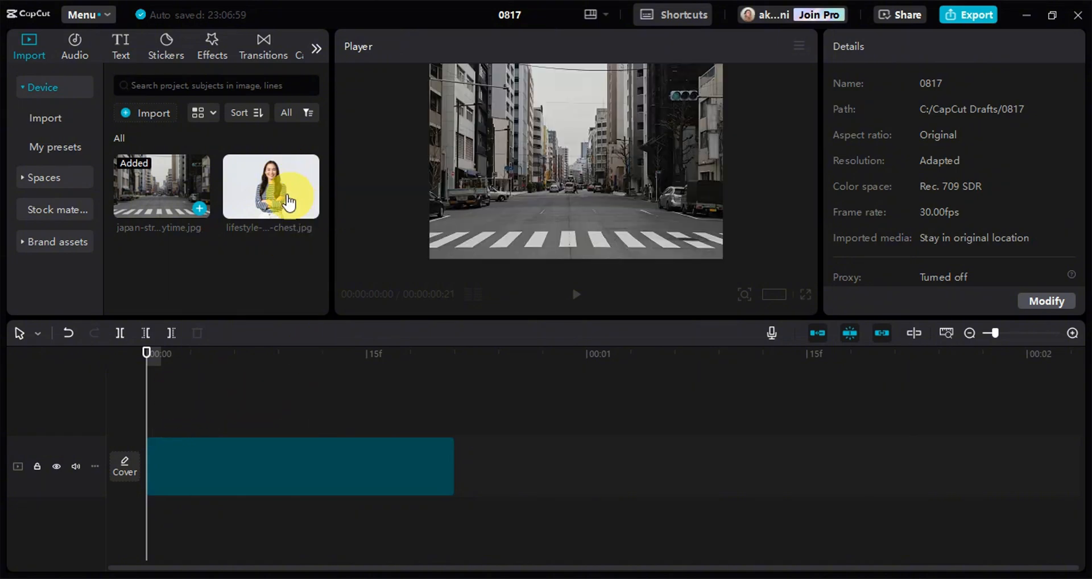
left_click_drag(267, 199, 487, 487)
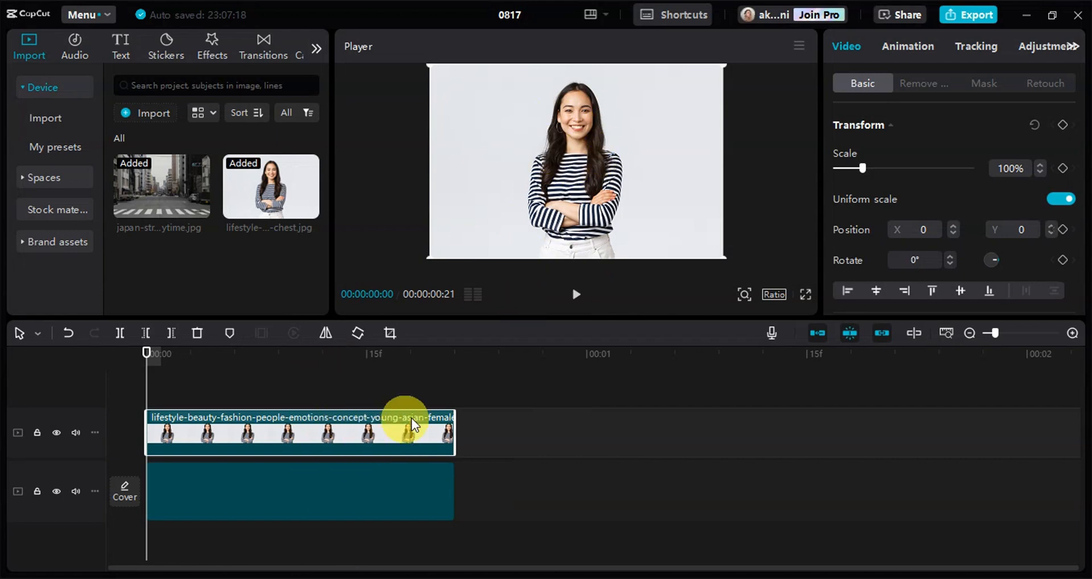
Examine the background removal options for the woman's clip, including auto removal, custom removal and chroma key.
left_click(922, 90)
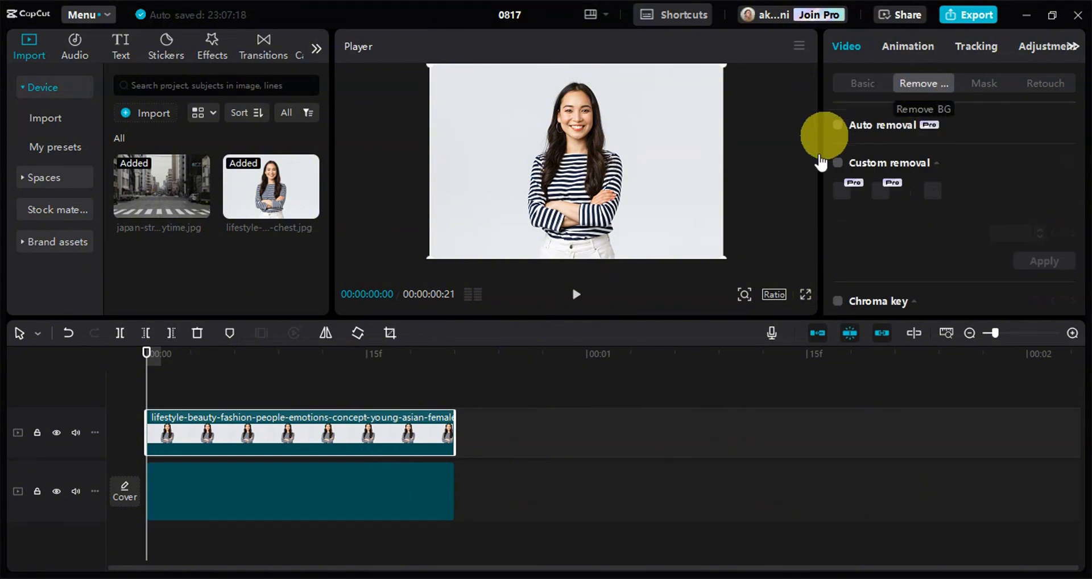
scroll(939, 216, "down", 5)
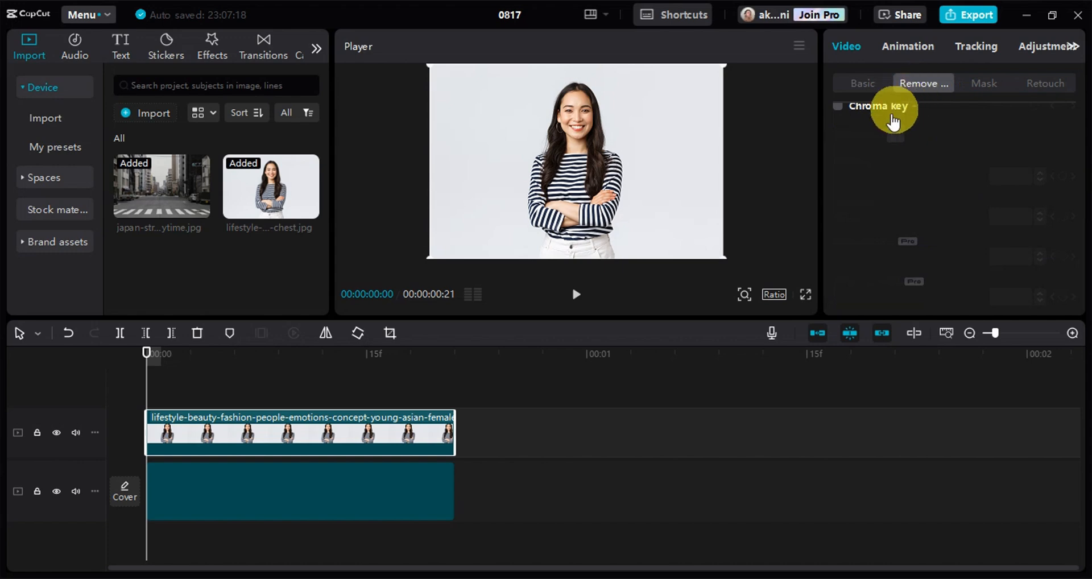
scroll(896, 130, "up", 7)
scroll(910, 208, "down", 3)
scroll(905, 200, "down", 3)
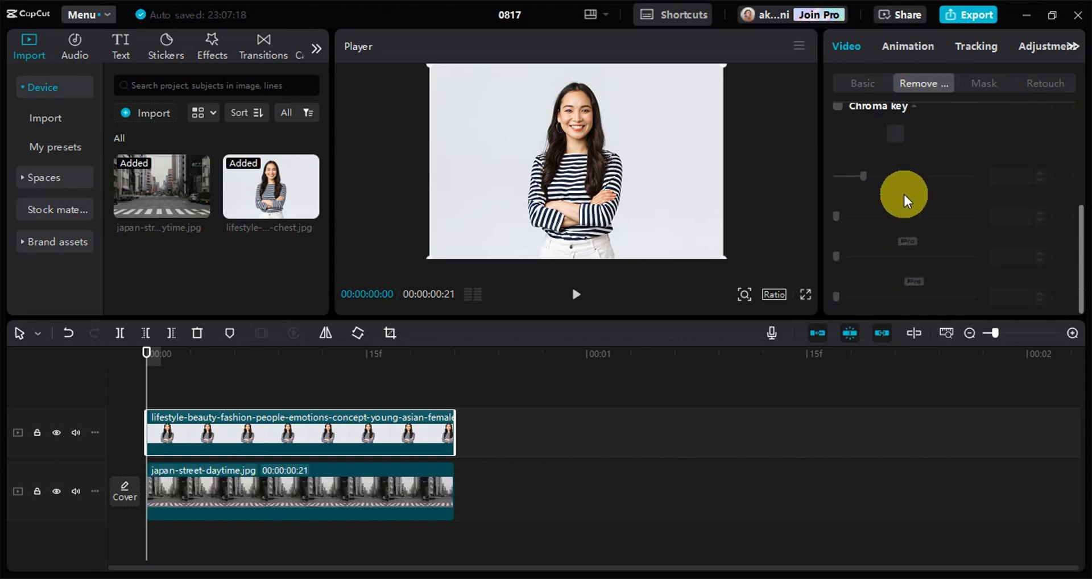
scroll(871, 146, "up", 5)
scroll(882, 159, "down", 4)
scroll(905, 209, "up", 1)
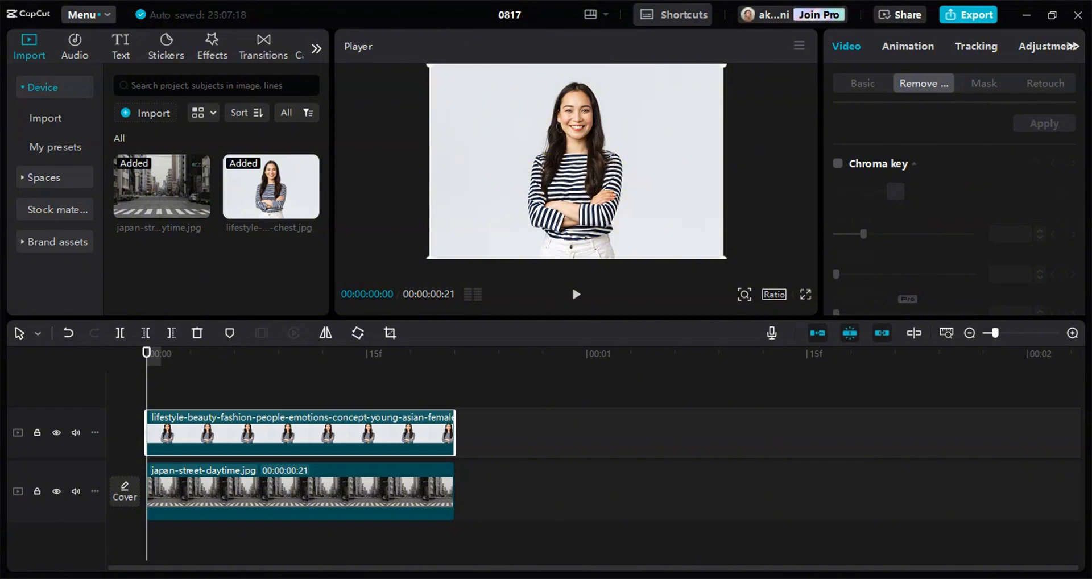
Switch to remove.bg in the browser and upload the woman's photo from the Downloads folder.
left_click_drag(1, 68, 708, 76)
left_click(896, 74)
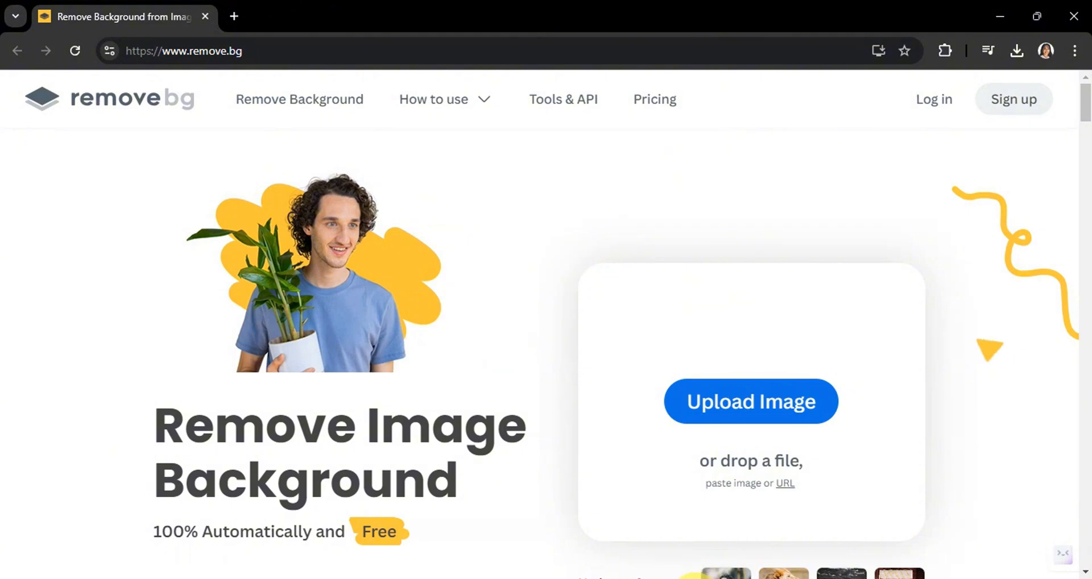
left_click(691, 578)
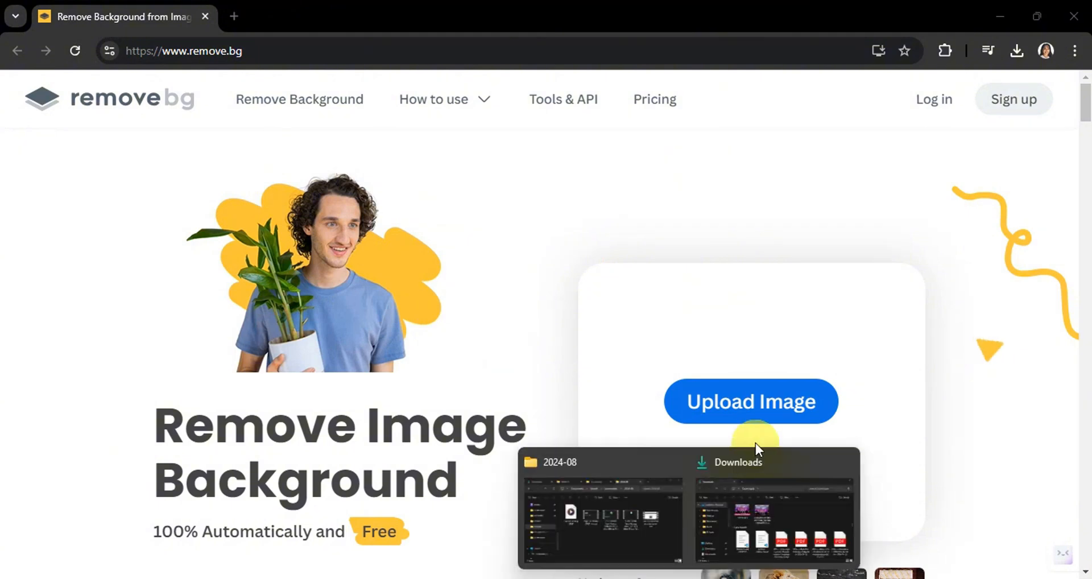
left_click(727, 479)
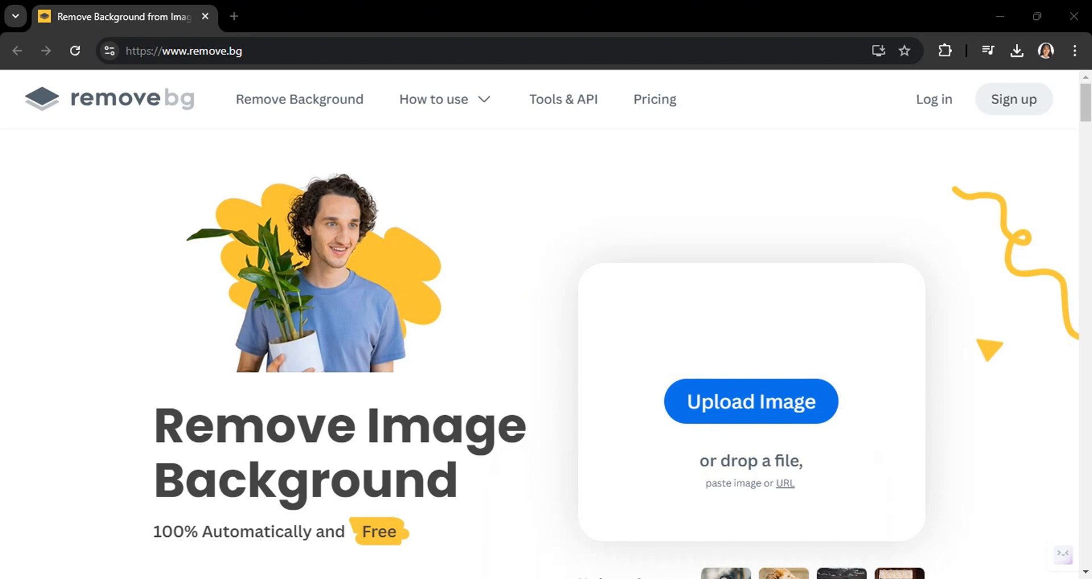
left_click_drag(725, 578, 724, 418)
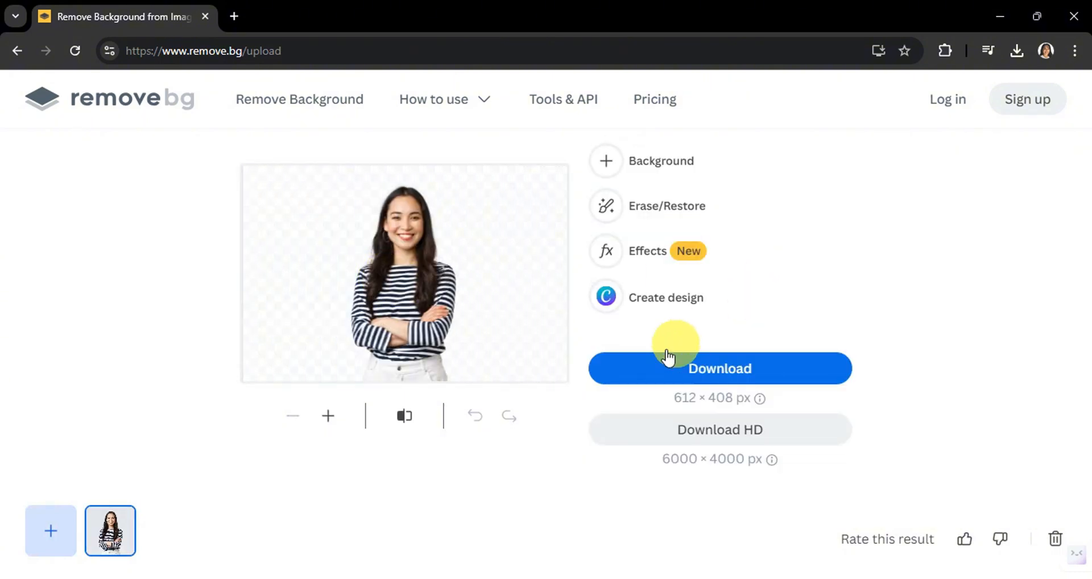
Compare the background-free result with the original photo of the woman.
left_click(404, 418)
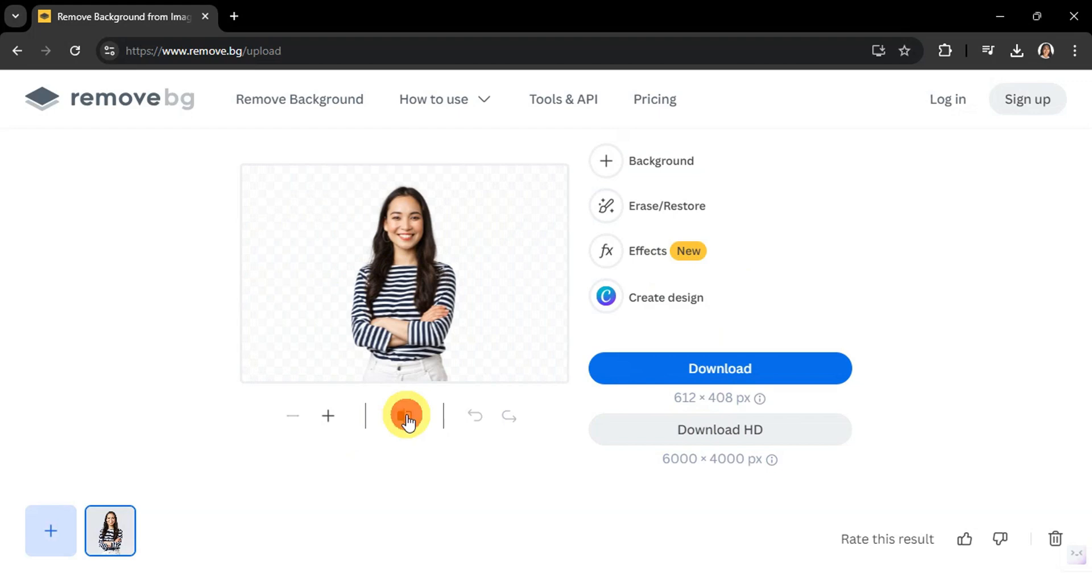
left_click_drag(403, 422, 408, 423)
left_click(408, 420)
left_click(408, 420)
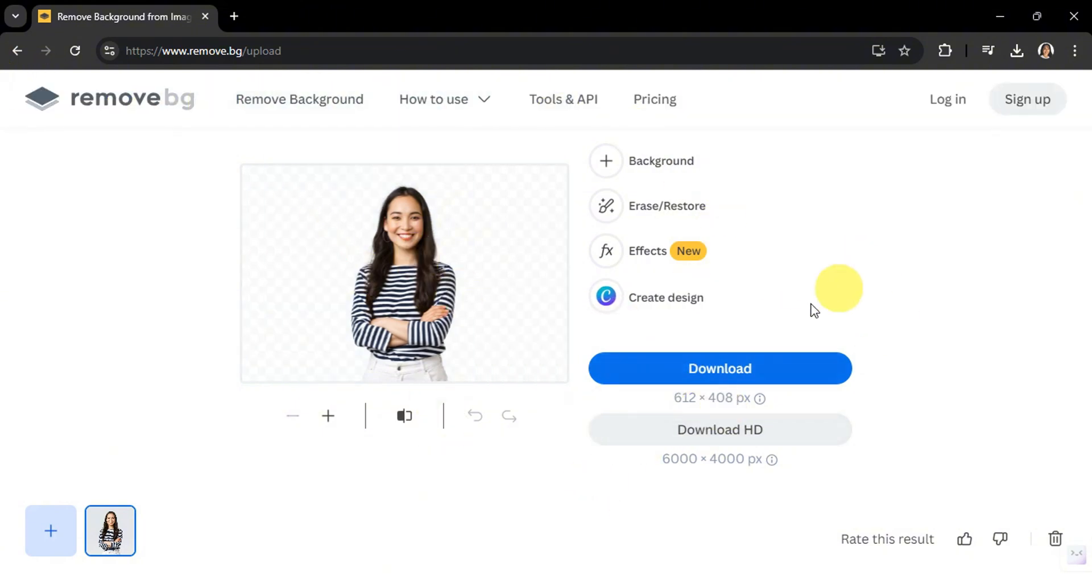
Download the 612 × 408 px cutout and import the removebg-preview PNG into the CapCut project.
left_click(718, 372)
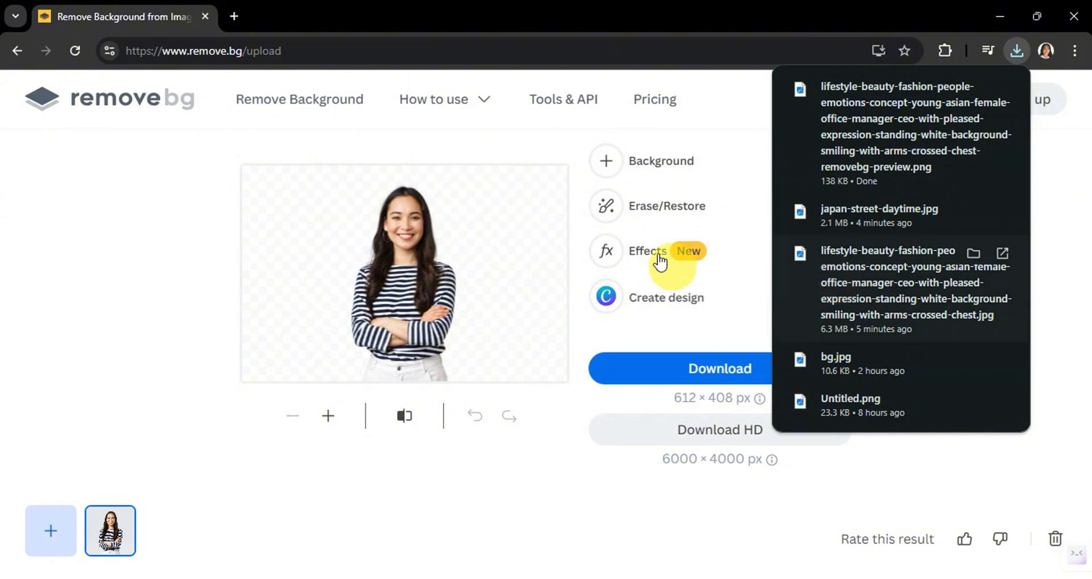
key("alt+Tab")
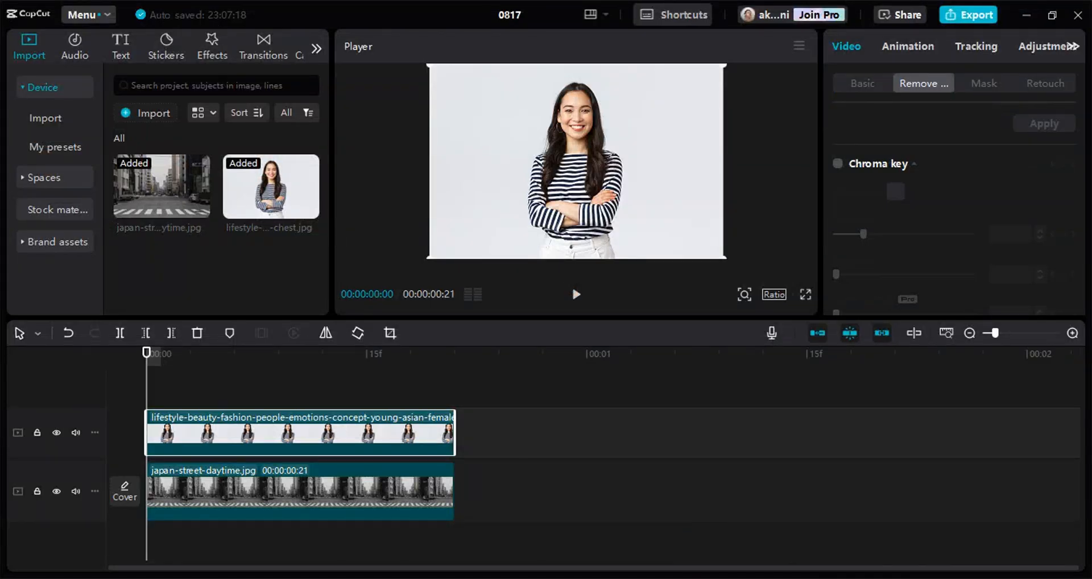
left_click_drag(167, 575, 200, 286)
Replace the white-background clip on the timeline with the woman's cutout, placed on the track above the street image.
left_click(237, 428)
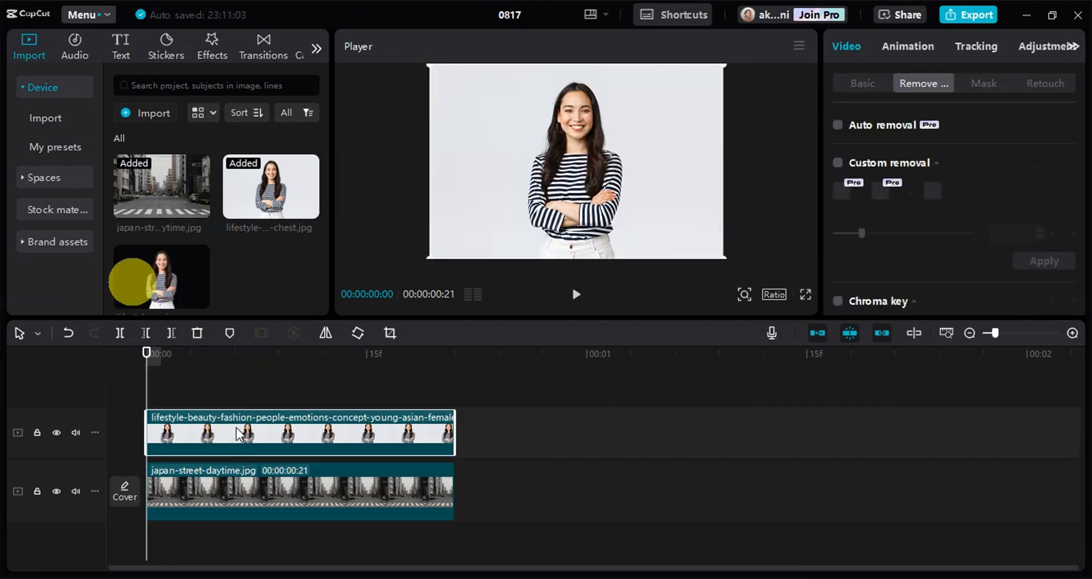
key("Delete")
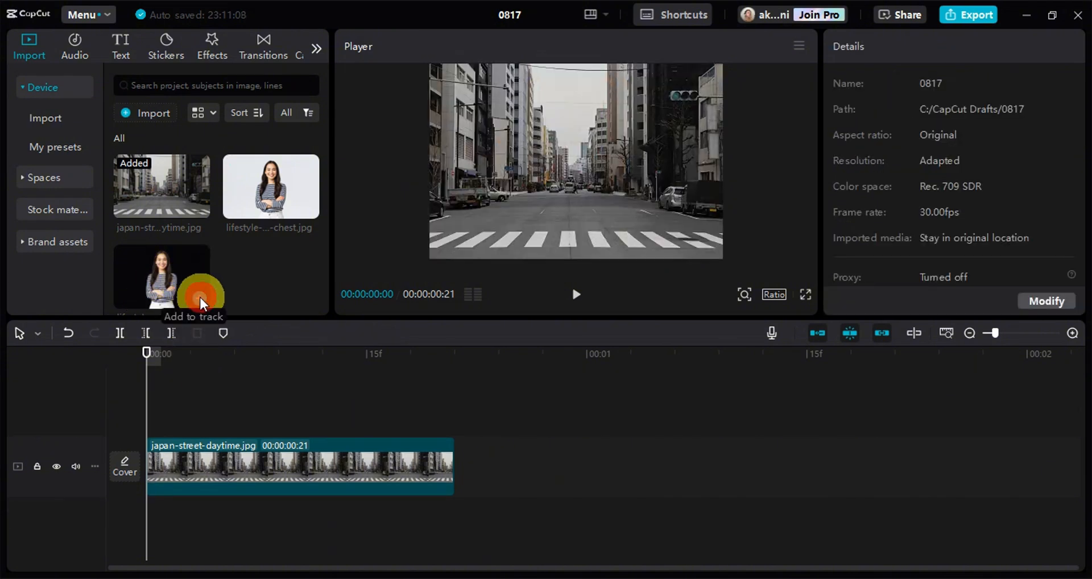
left_click(201, 298)
left_click_drag(290, 448, 291, 405)
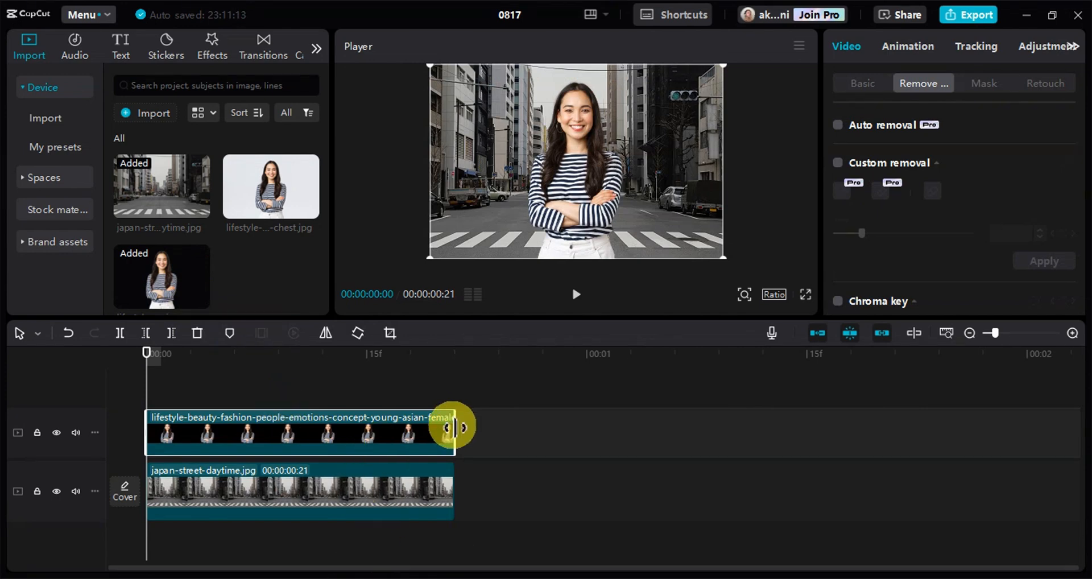
Extend the woman's cutout clip and the street clip to a duration of 2 seconds each.
left_click_drag(453, 425, 1029, 422)
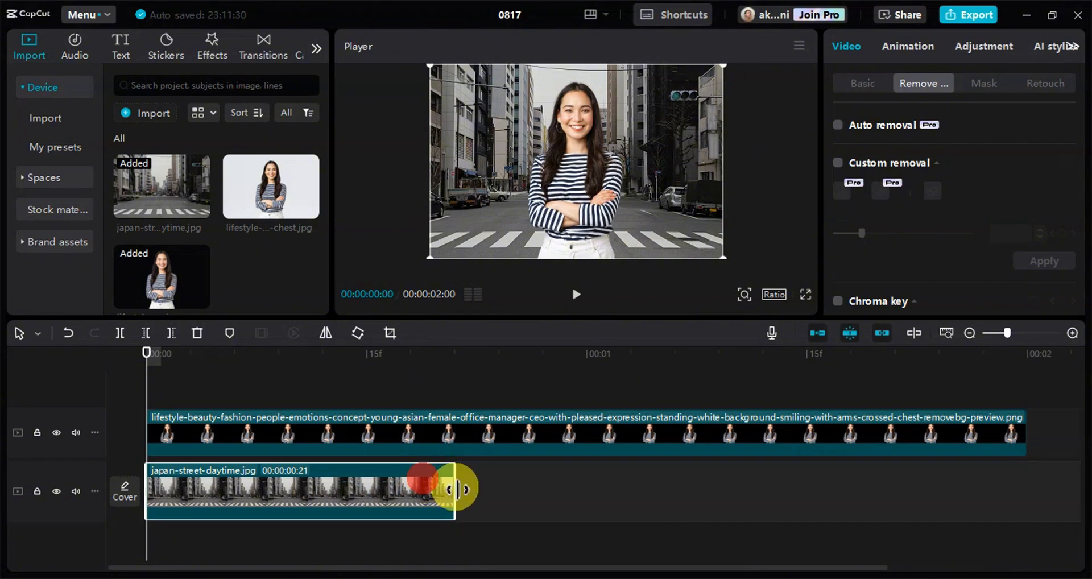
left_click_drag(451, 487, 1029, 529)
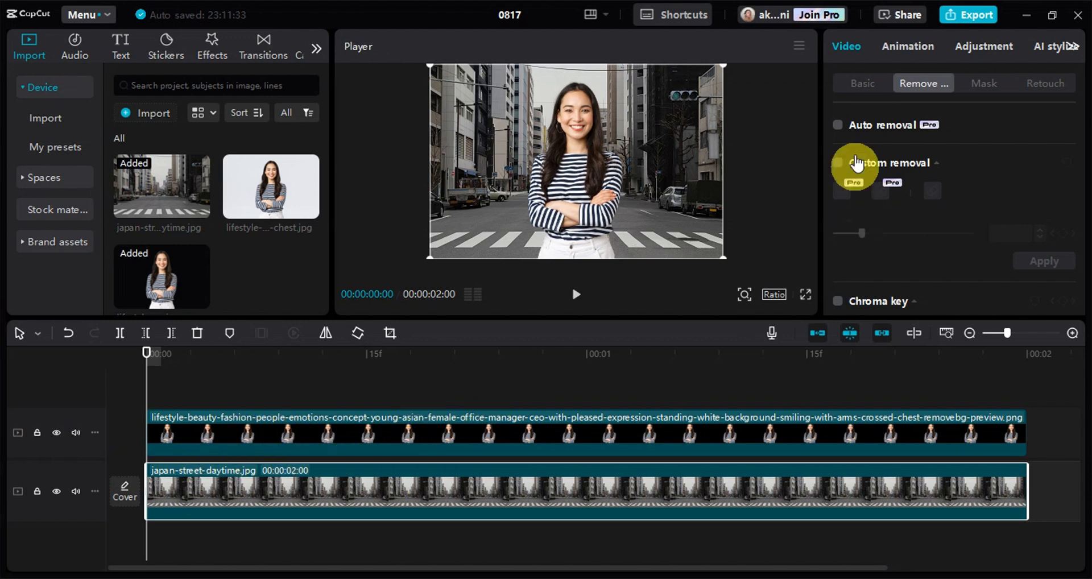
Add transform keyframes at the start of the street clip and set its scale to 125%.
left_click(875, 93)
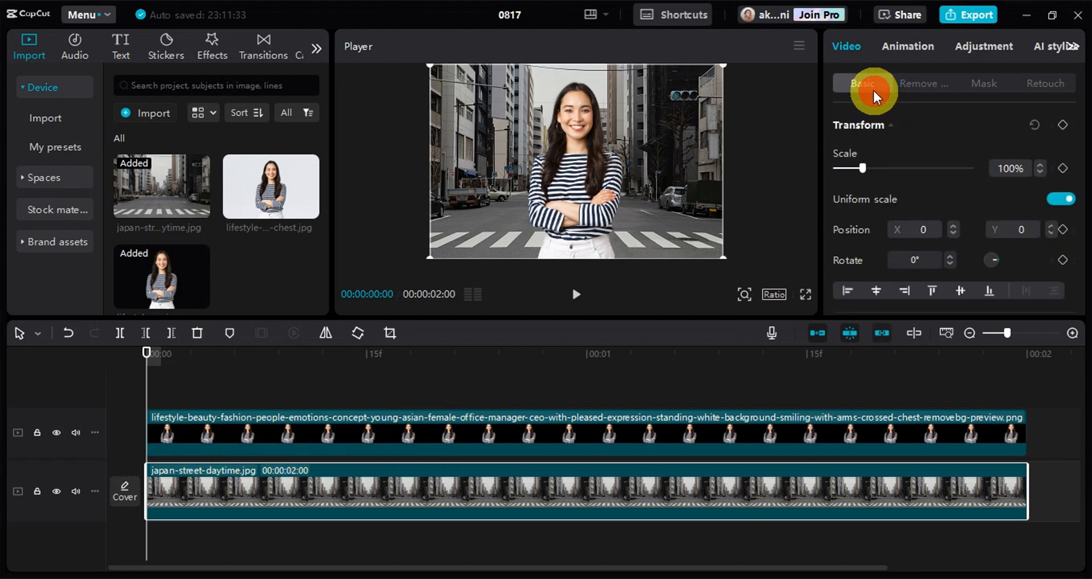
left_click(1062, 125)
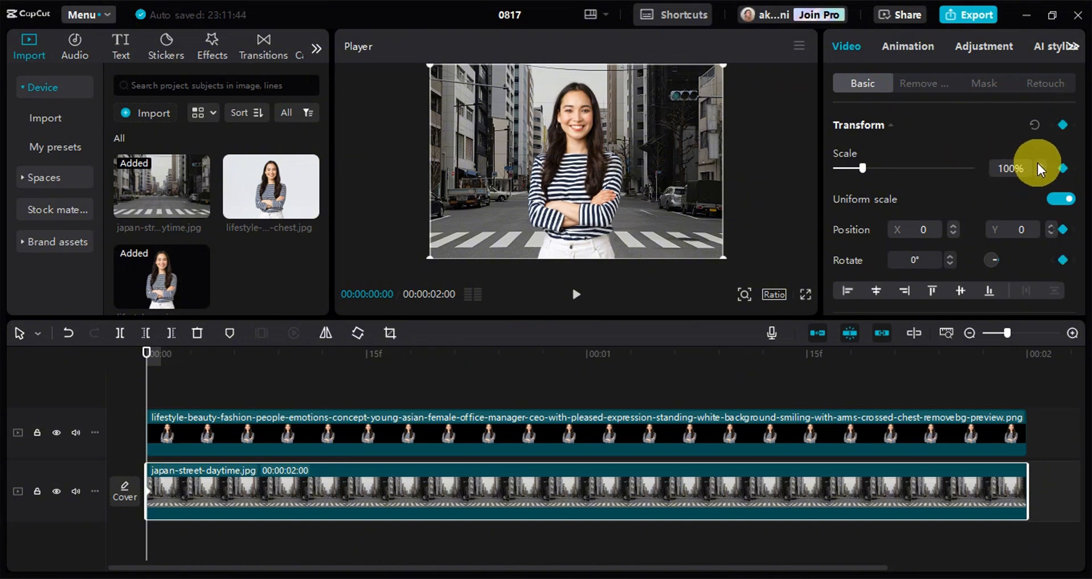
left_click_drag(1038, 165, 1038, 165)
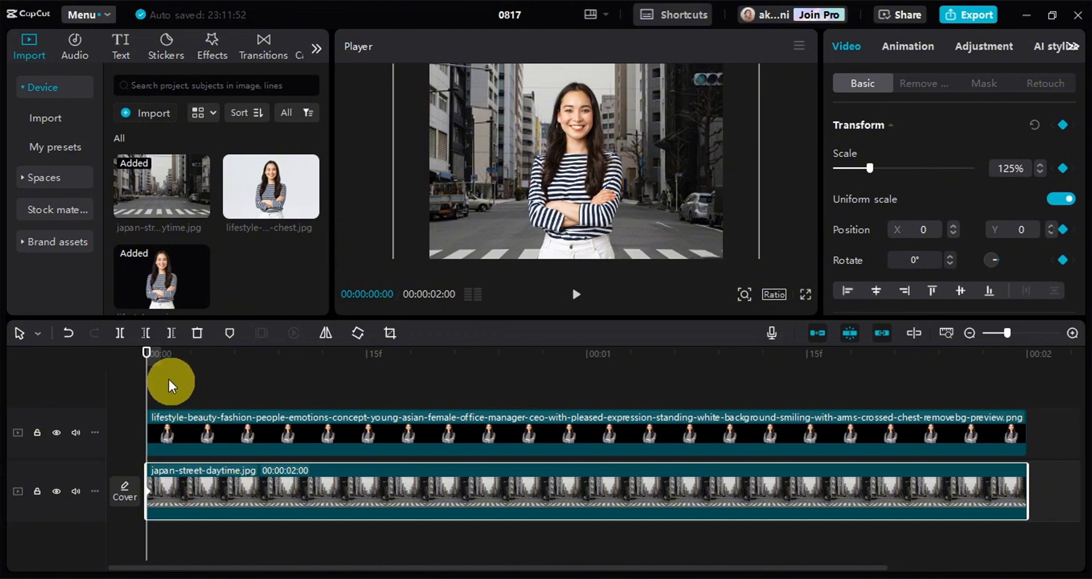
Add a scale keyframe at the end of the street clip, at 00:00:02:00, and set its scale to 100%.
left_click_drag(149, 354, 1036, 391)
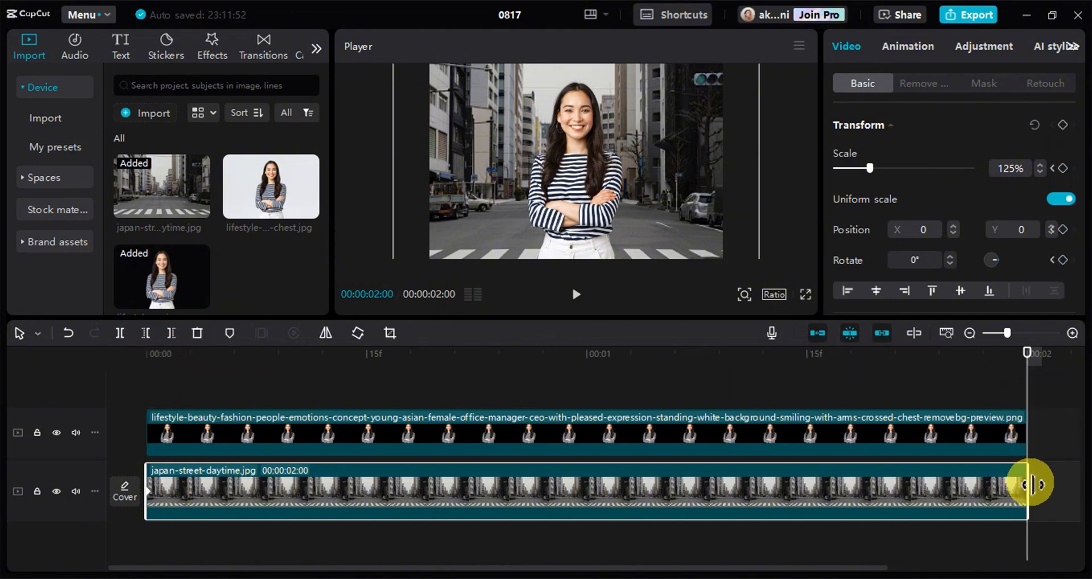
left_click(1062, 169)
left_click_drag(1014, 169, 1004, 170)
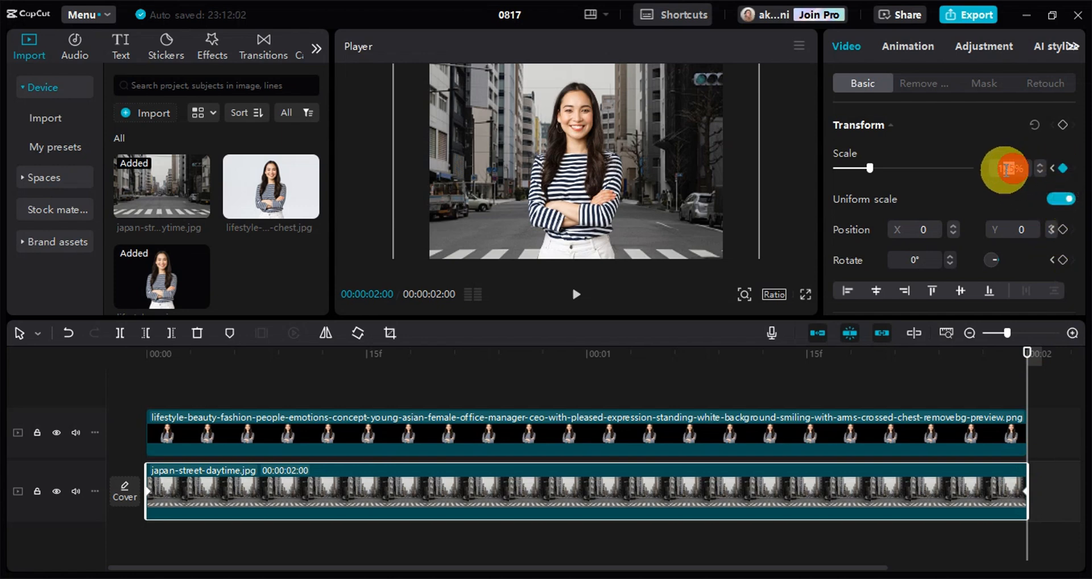
type("00")
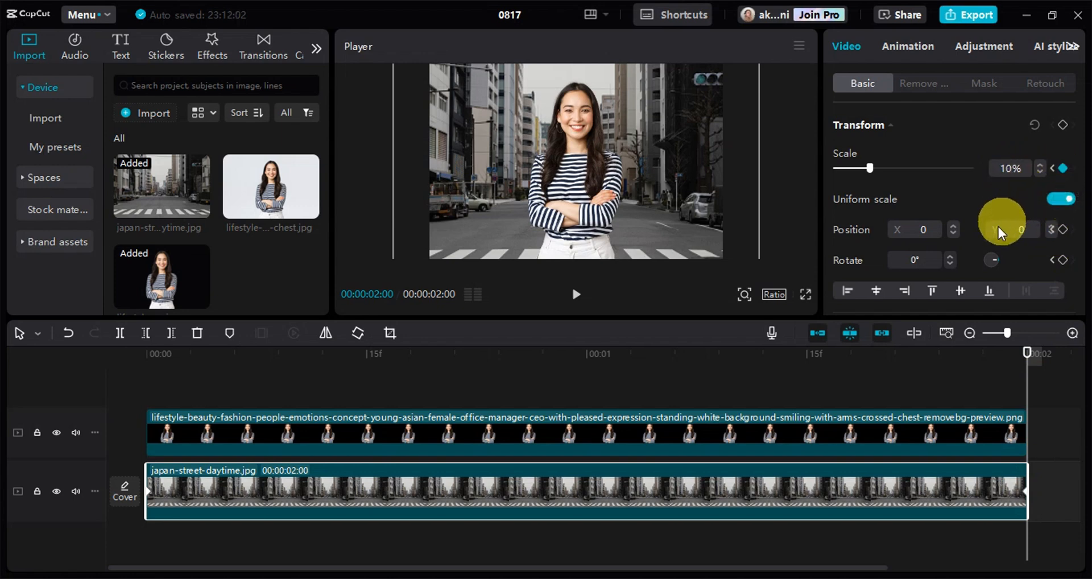
left_click(1037, 427)
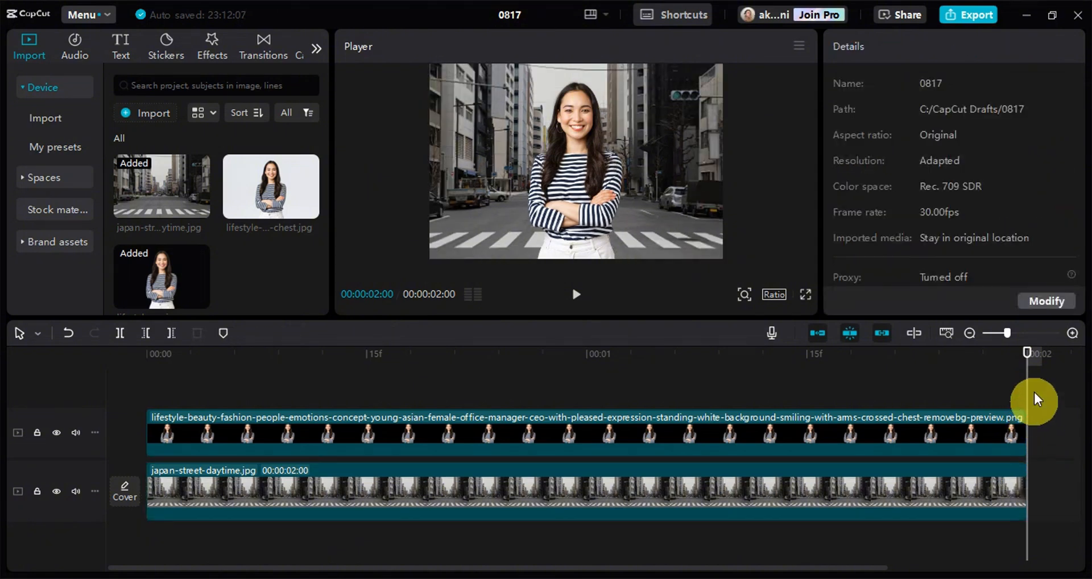
Add a scale keyframe at the start of the woman's cutout clip.
mouse_move(1029, 379)
left_mouse_down()
mouse_move(172, 411)
mouse_move(471, 424)
mouse_move(891, 488)
mouse_move(1091, 535)
left_mouse_up()
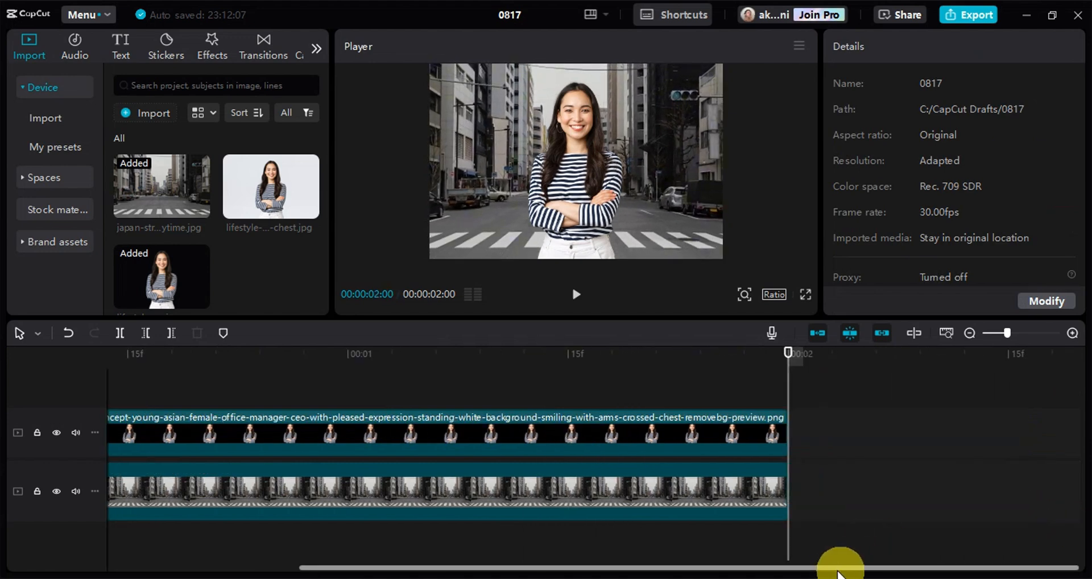
left_click_drag(836, 568, 520, 530)
left_click(299, 426)
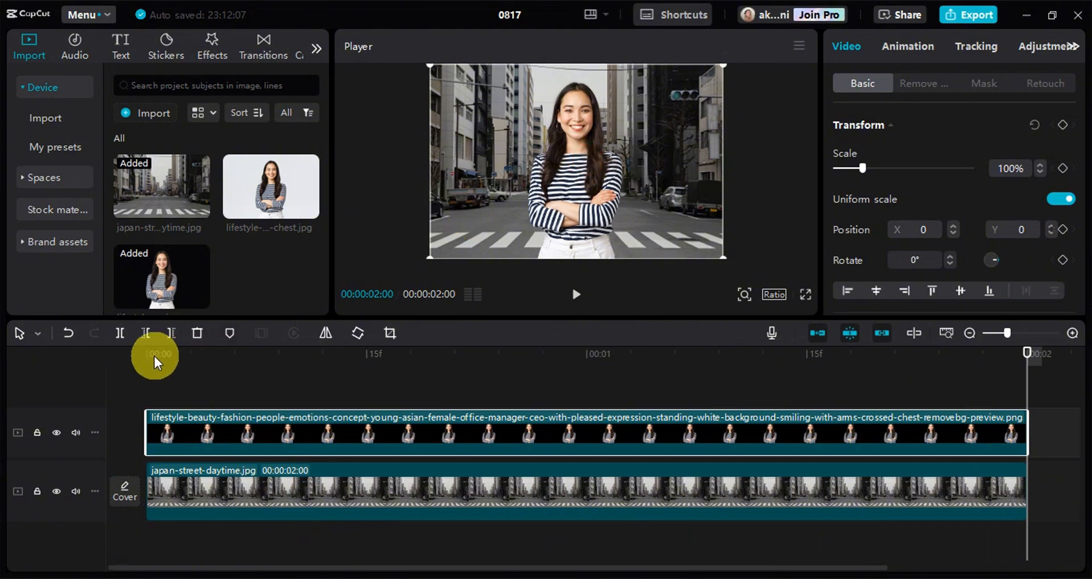
left_click_drag(152, 356, 149, 368)
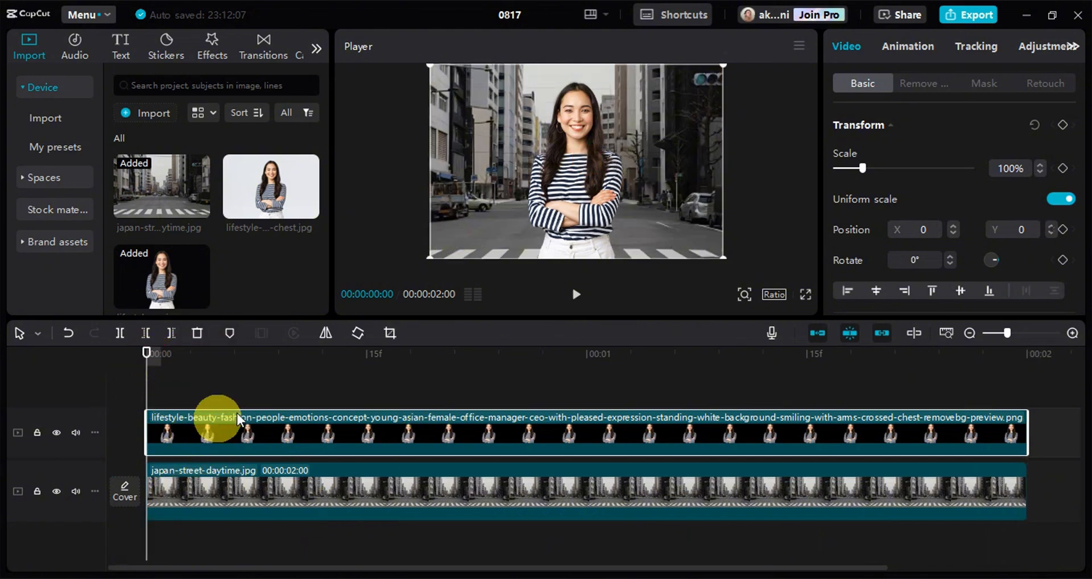
left_click(1063, 168)
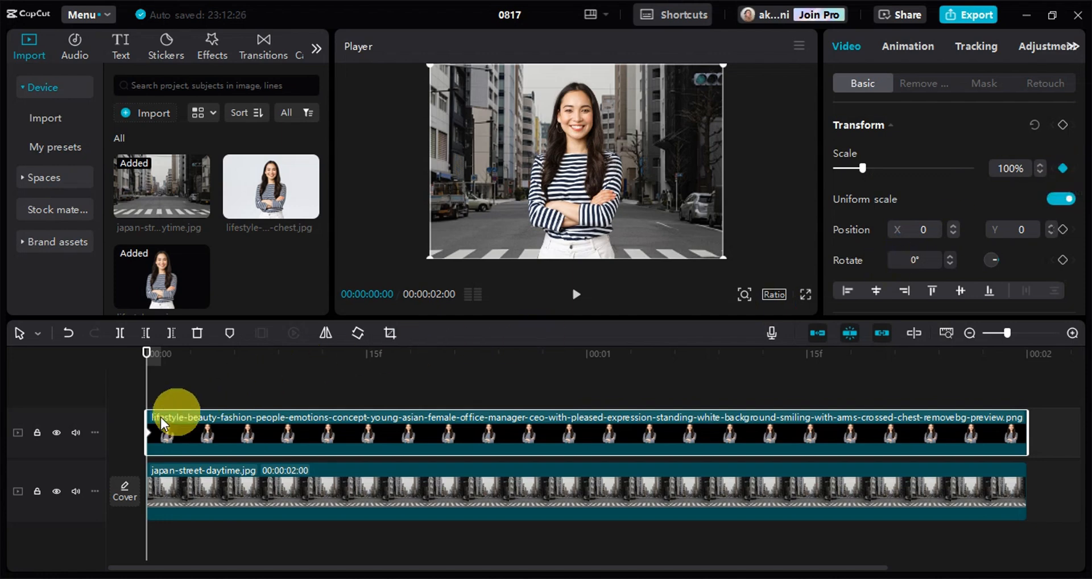
Set the woman's cutout scale to 118% at the end of the clip, at 00:00:02:00.
left_click_drag(154, 368, 1041, 408)
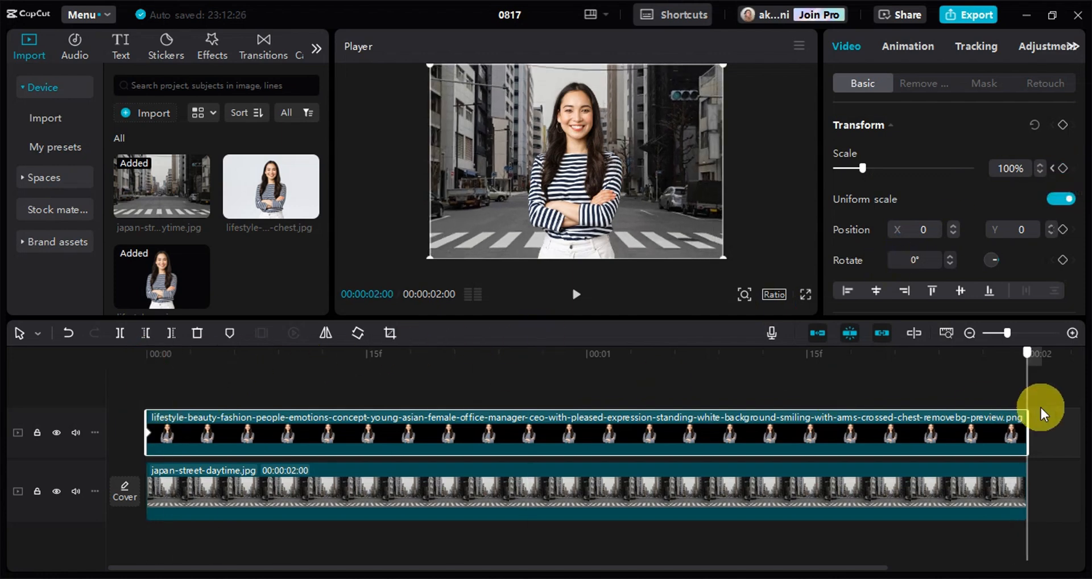
left_click_drag(862, 169, 868, 172)
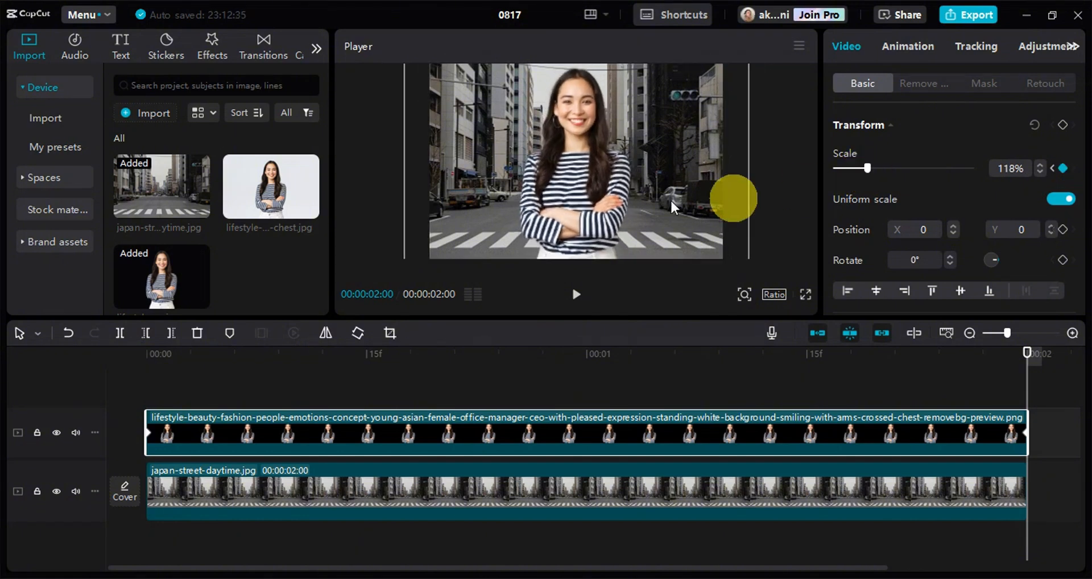
Move the woman's cutout down to Y -228 at the clip end and play the effect from the start in full screen.
left_click_drag(599, 149, 555, 171)
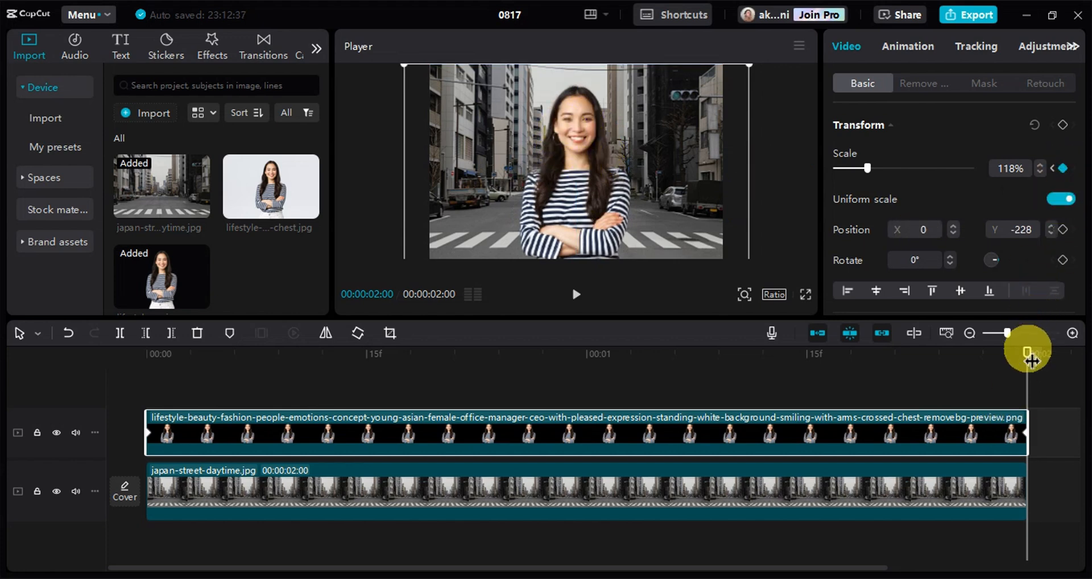
left_click_drag(1028, 358, 146, 473)
left_click(398, 245)
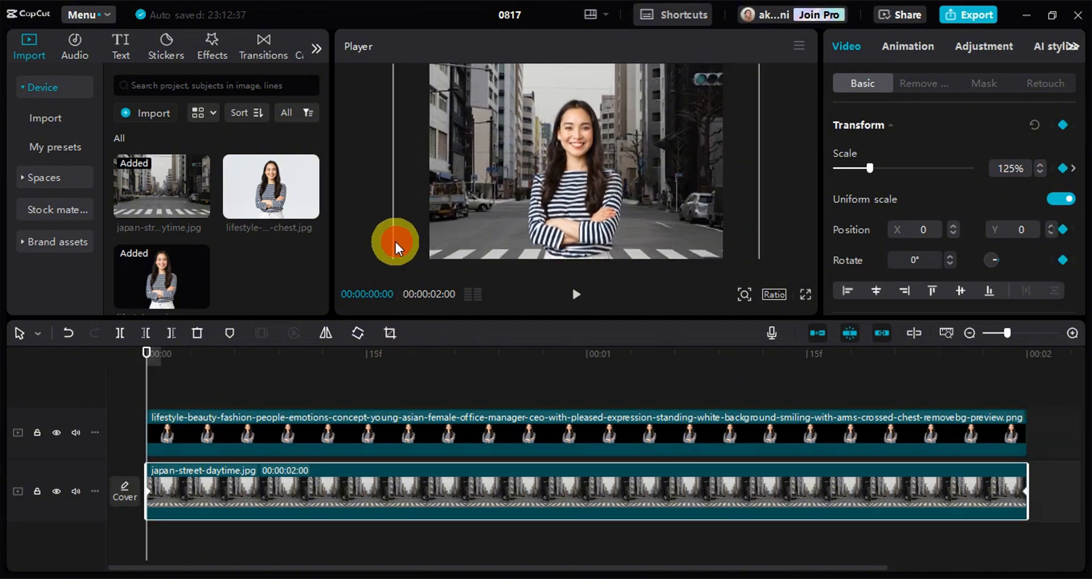
left_click(802, 295)
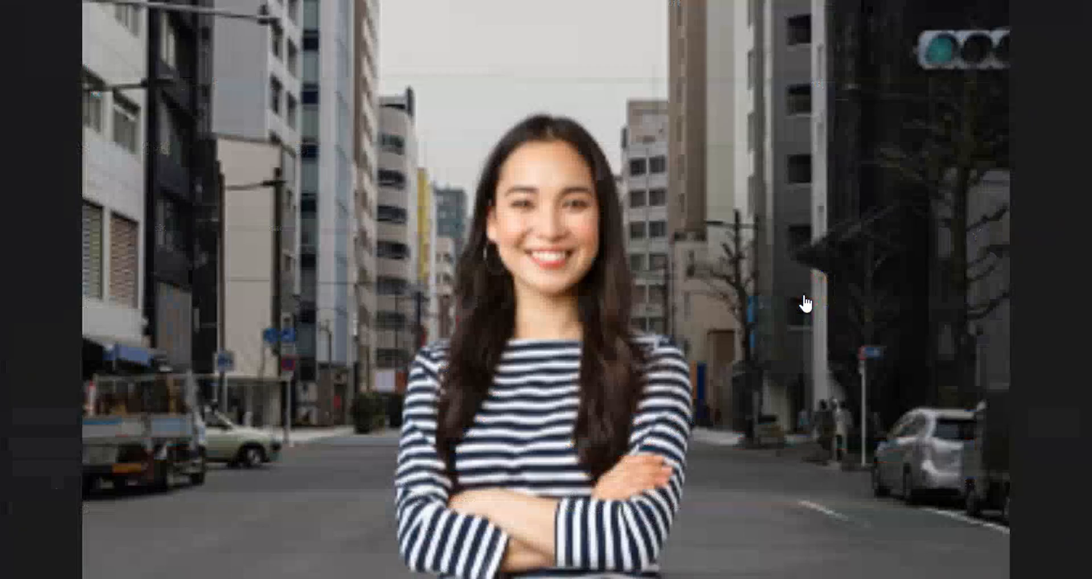
key("space")
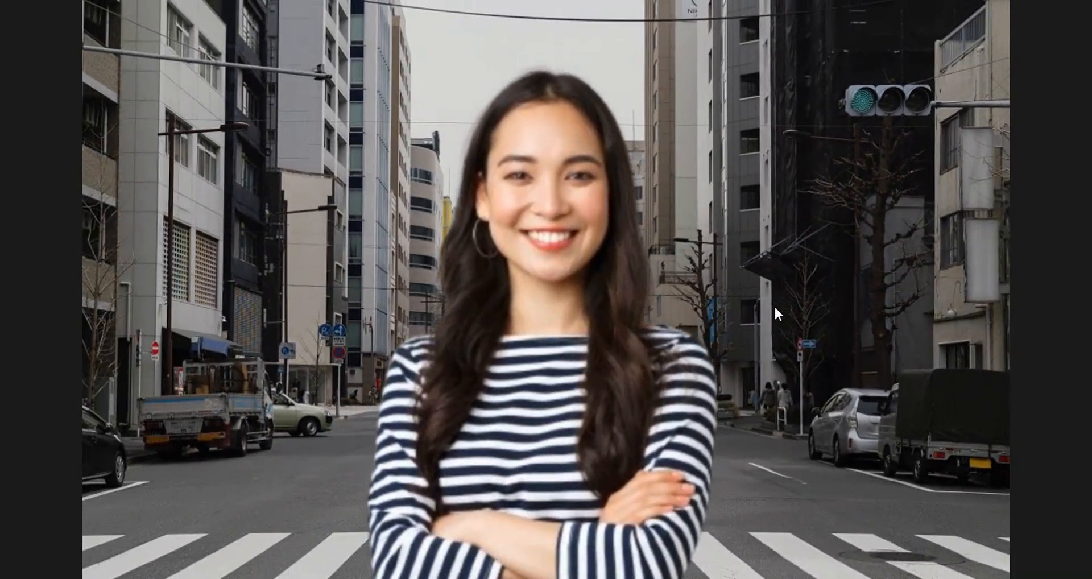
key("Escape")
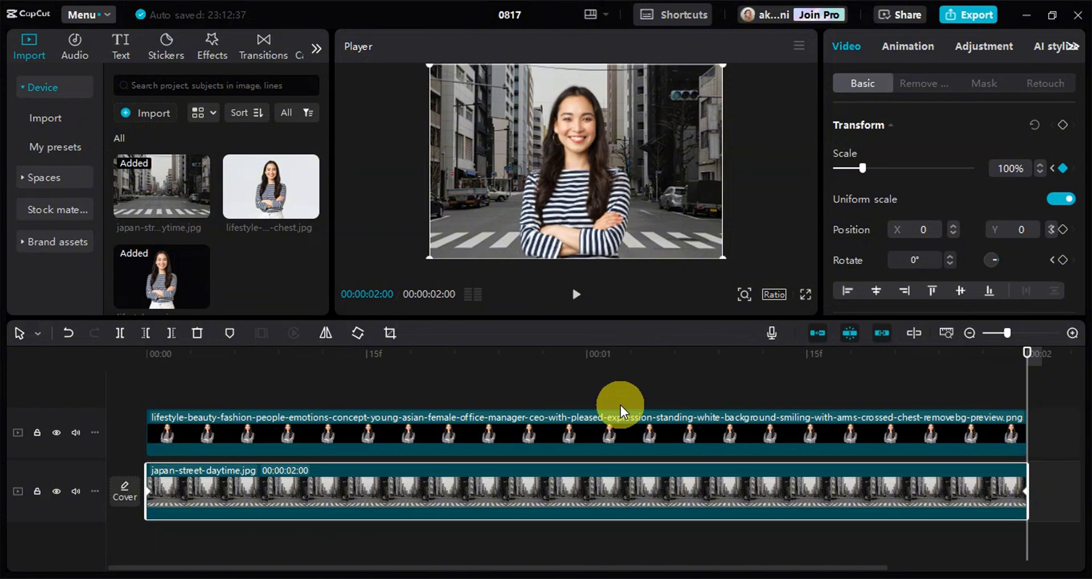
Clear both clips from the timeline and import the side_view_car-removebg-preview and street images from Downloads.
left_click_drag(1056, 488, 846, 431)
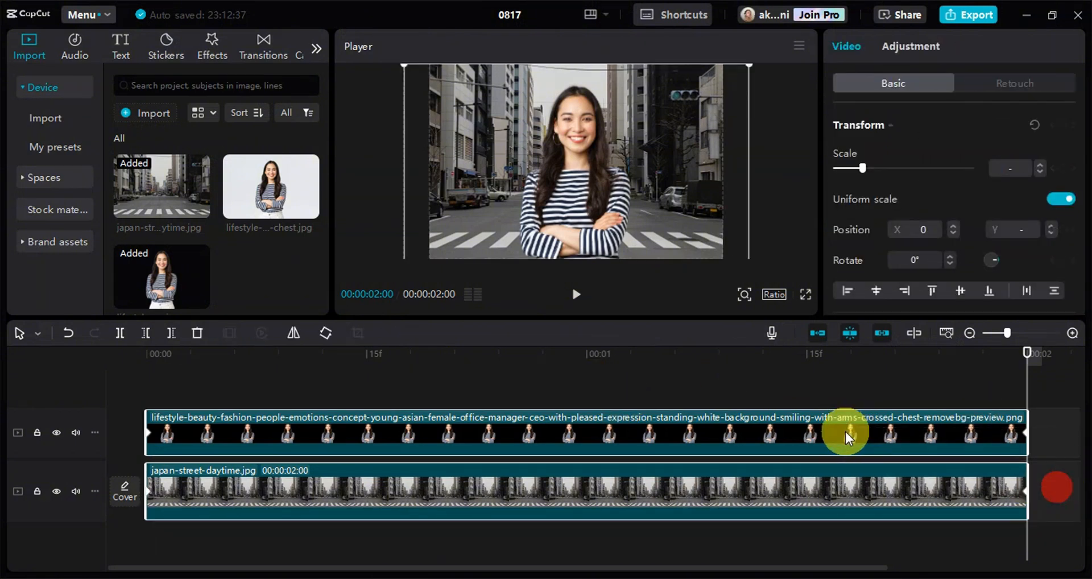
key("Delete")
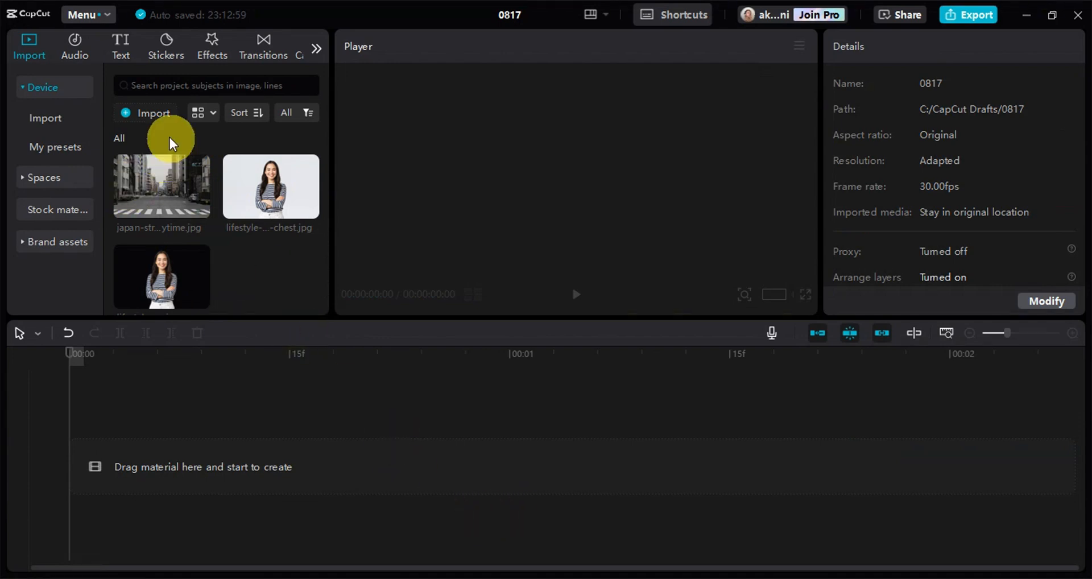
left_click(159, 118)
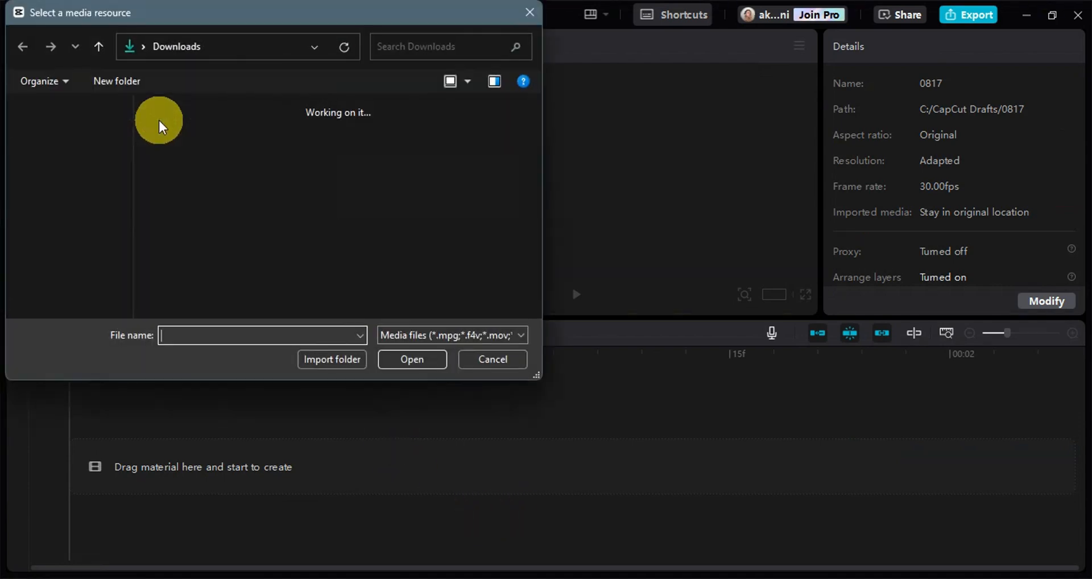
left_click(190, 178)
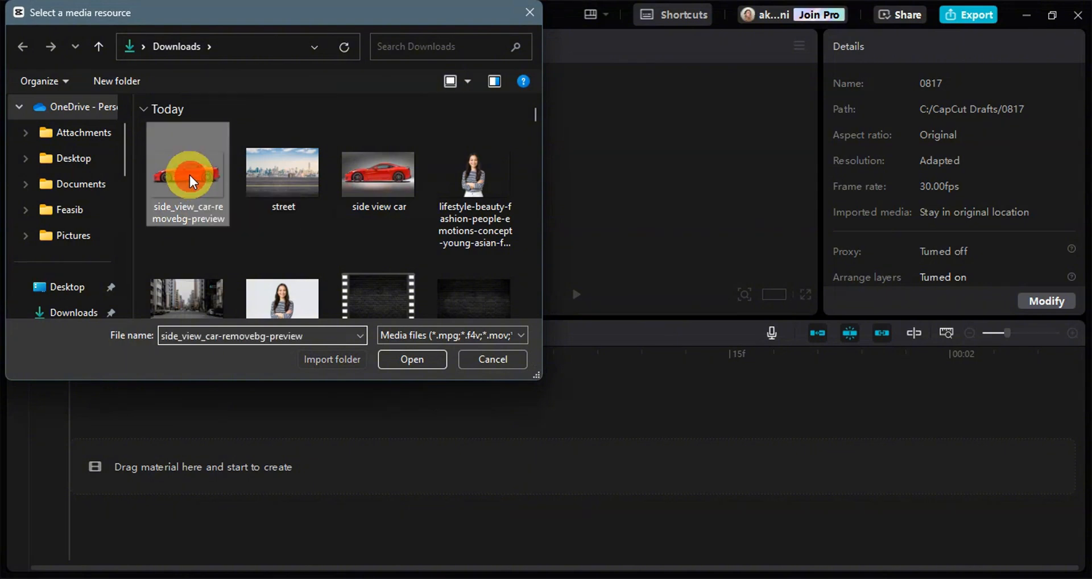
left_click(264, 177)
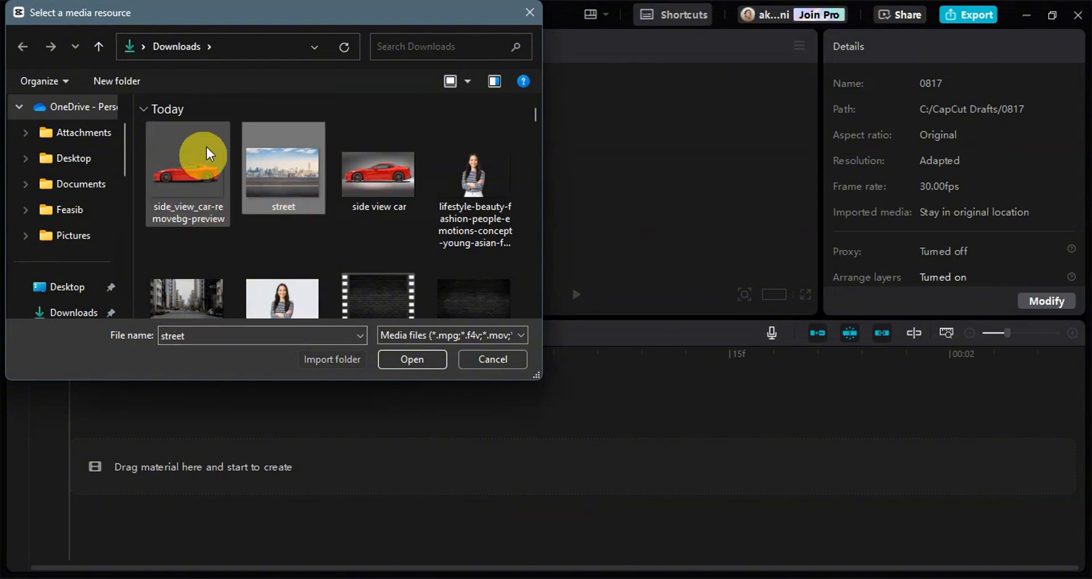
left_click_drag(141, 156, 305, 165)
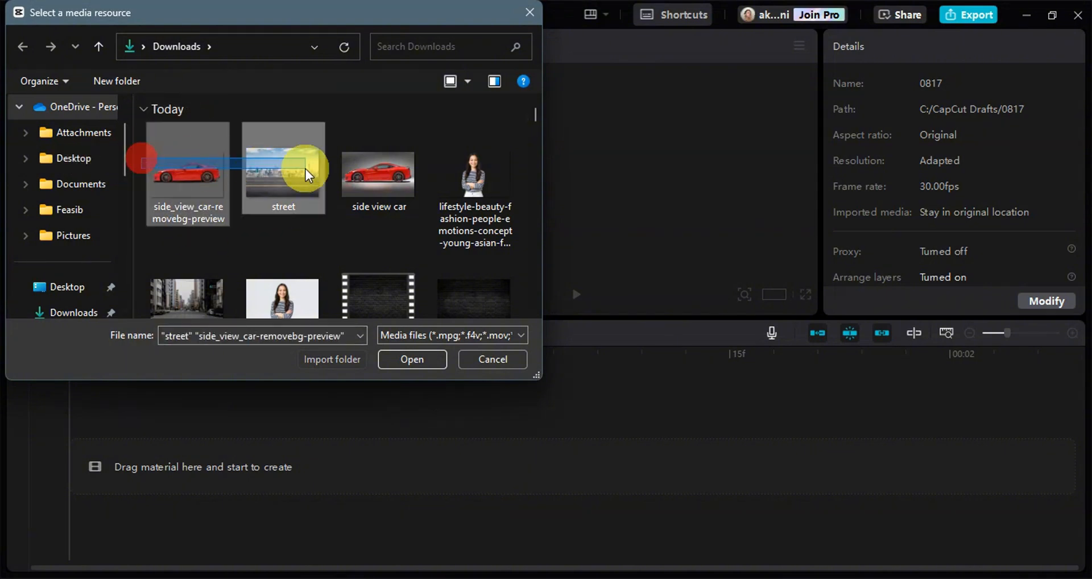
left_click(397, 358)
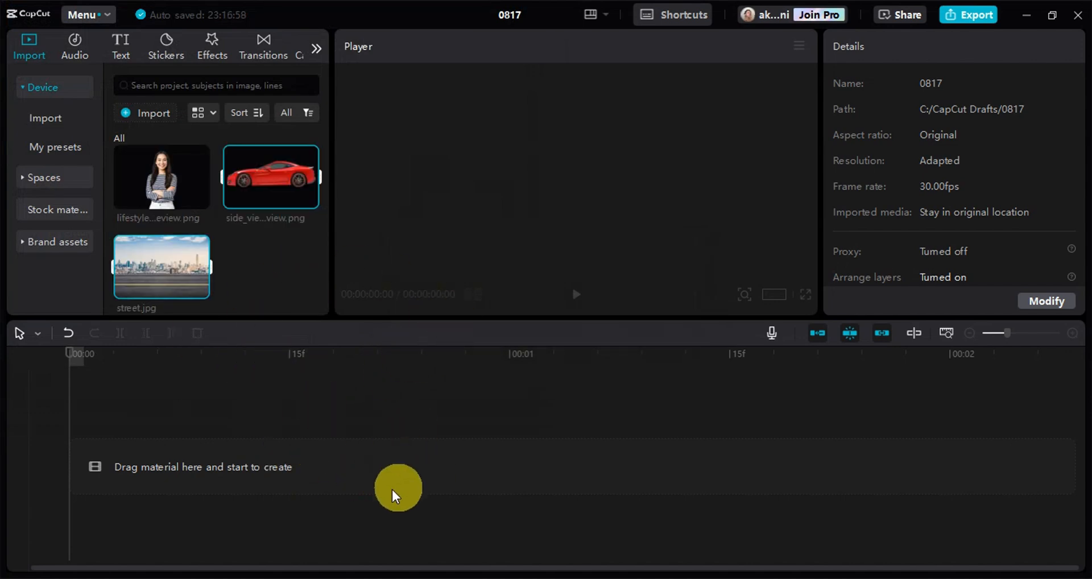
Place the street and car images on the timeline with the car layered above, and shrink the car to about 56% on the road.
left_click_drag(169, 268, 329, 474)
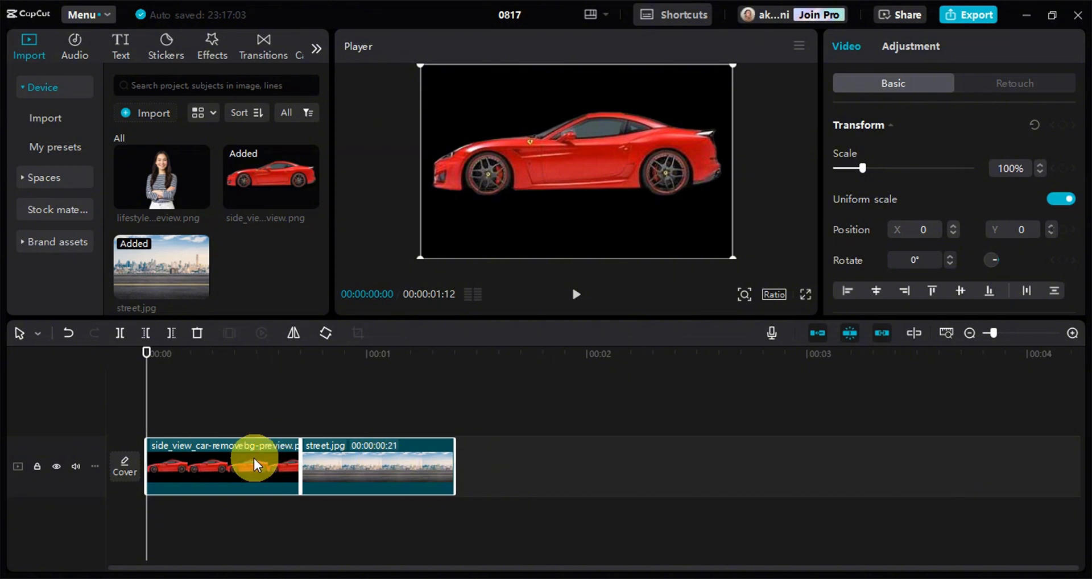
left_click_drag(254, 459, 219, 433)
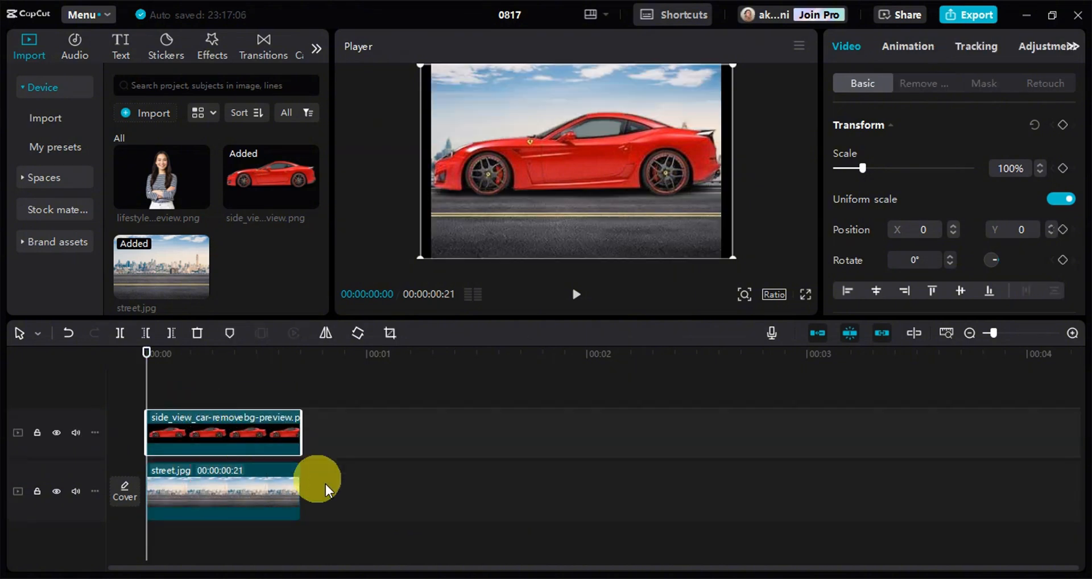
left_click_drag(733, 65, 659, 197)
Extend the street and car clips to 00:00:03:00 and enlarge the street image to 111% to fill the frame.
left_click(272, 503)
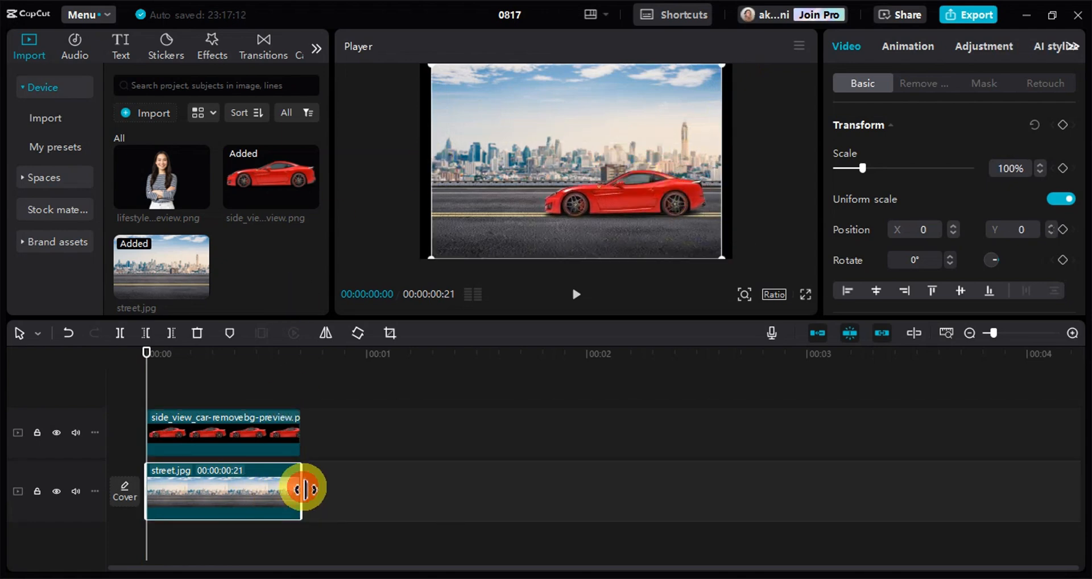
left_click_drag(300, 488, 807, 492)
left_click(222, 419)
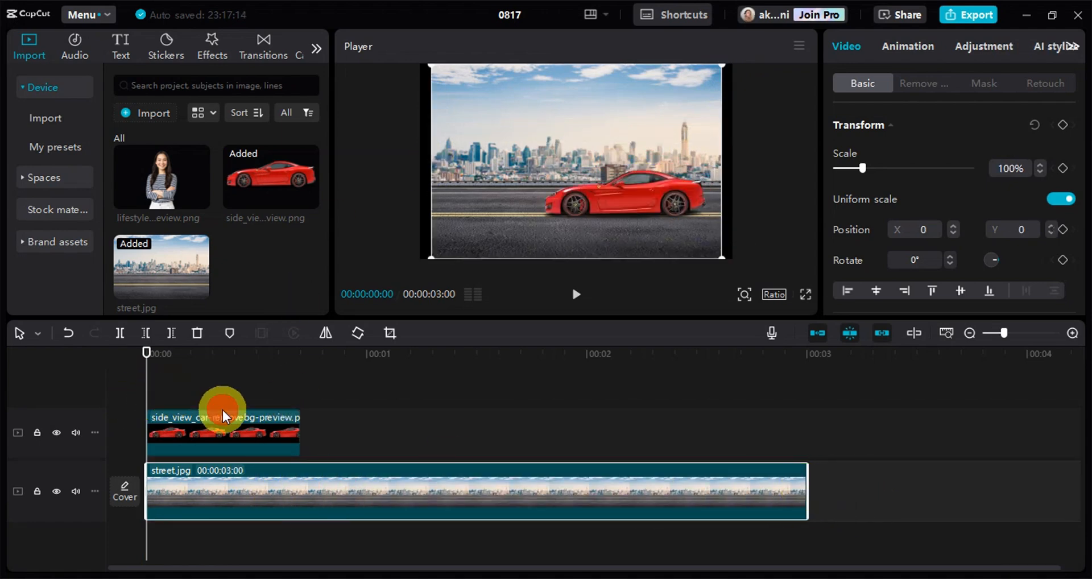
left_click_drag(299, 431, 808, 419)
left_click(768, 502)
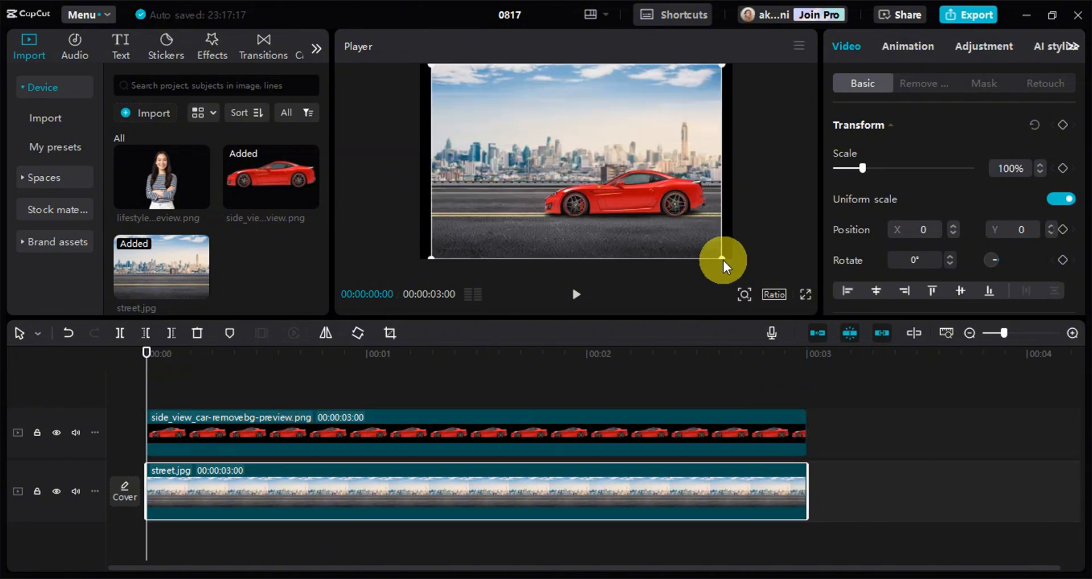
left_click_drag(722, 257, 738, 265)
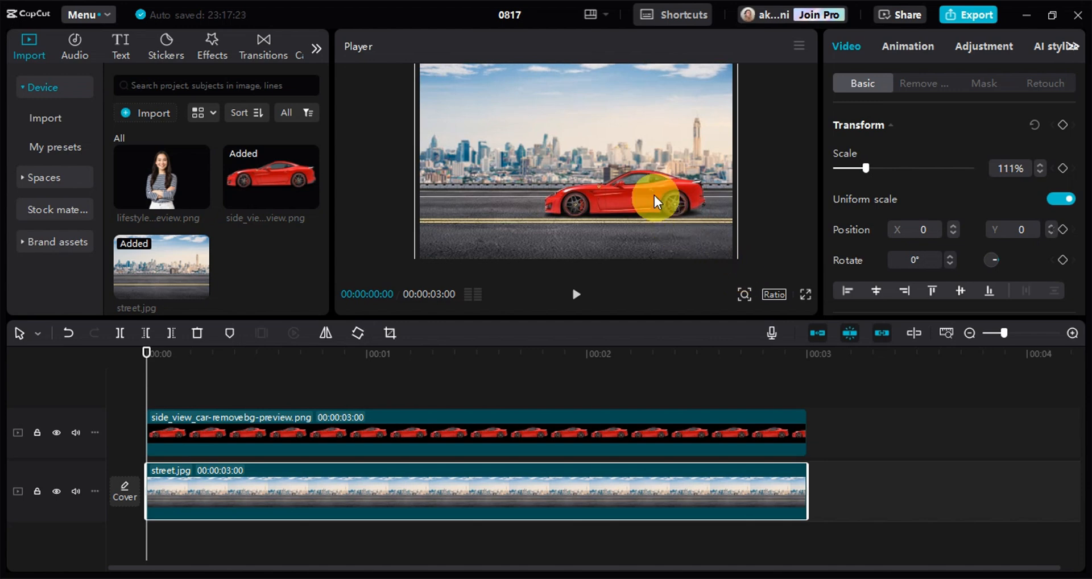
Move the car to X 2380, Y -425, partly outside the frame, and add transform keyframes at the clip start.
left_click(662, 435)
left_click_drag(633, 196, 664, 224)
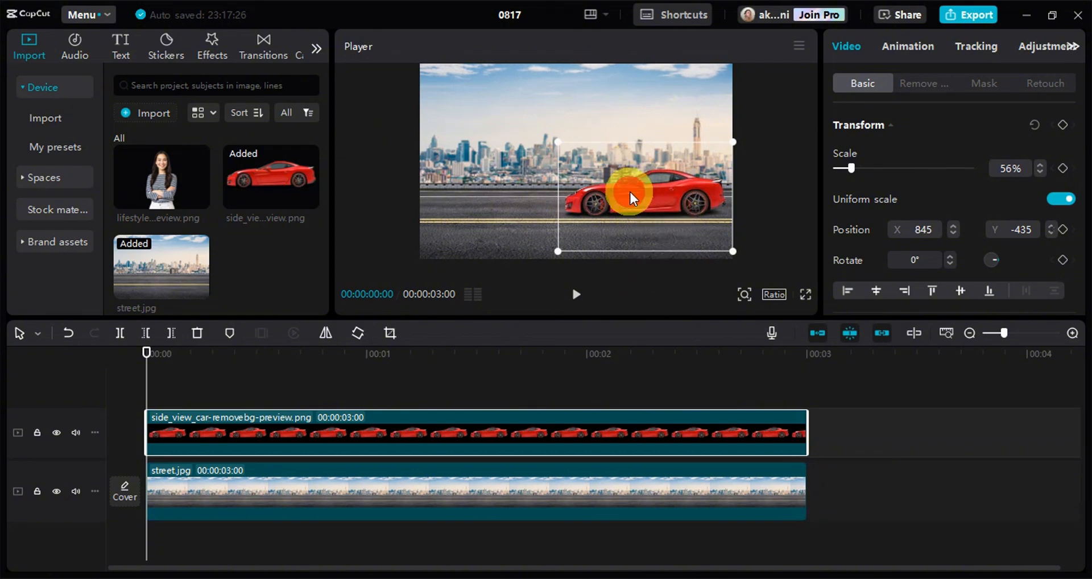
left_click_drag(665, 202, 746, 202)
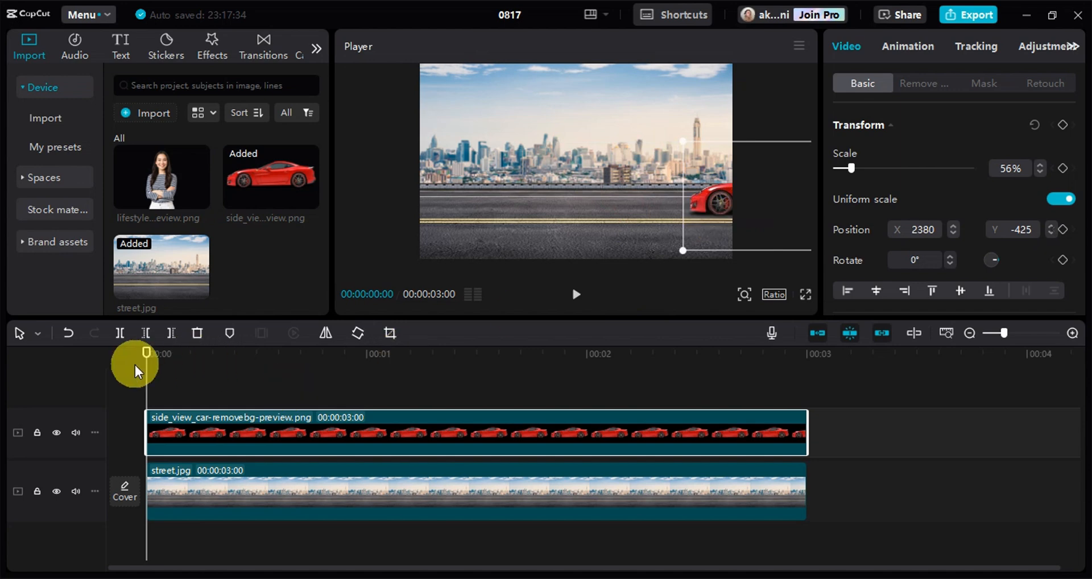
left_click(1063, 125)
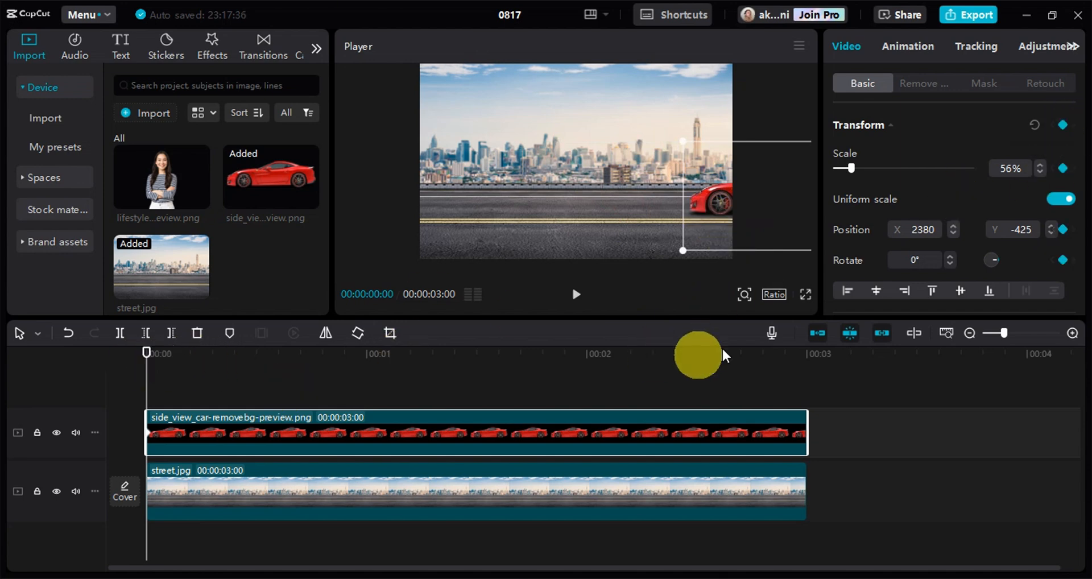
Set the car's position at 00:00:03:00 to X -2486, Y -425 so it crosses the frame at a constant height.
left_click(808, 356)
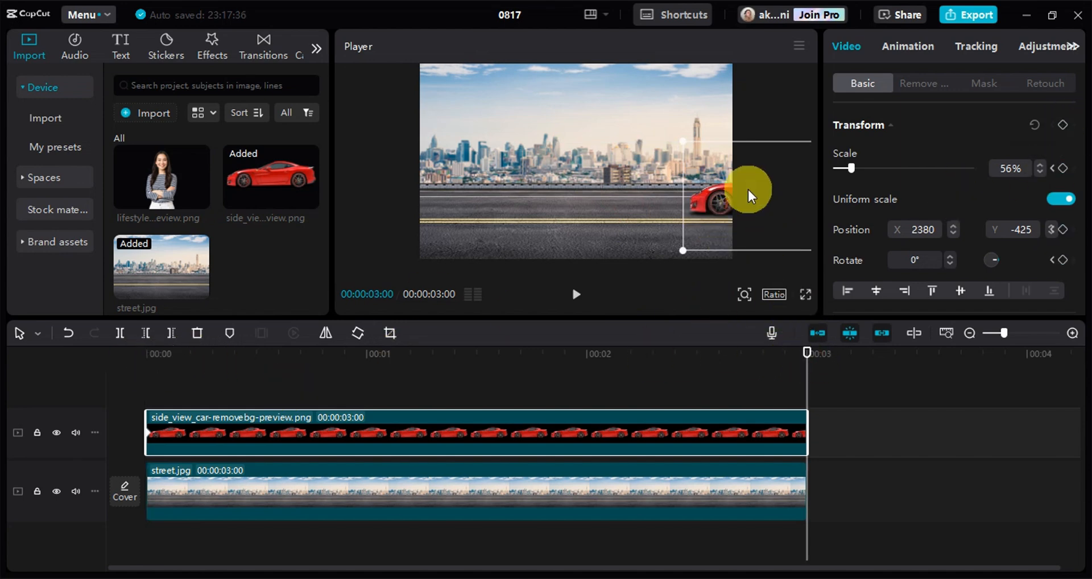
left_click_drag(759, 183, 429, 193)
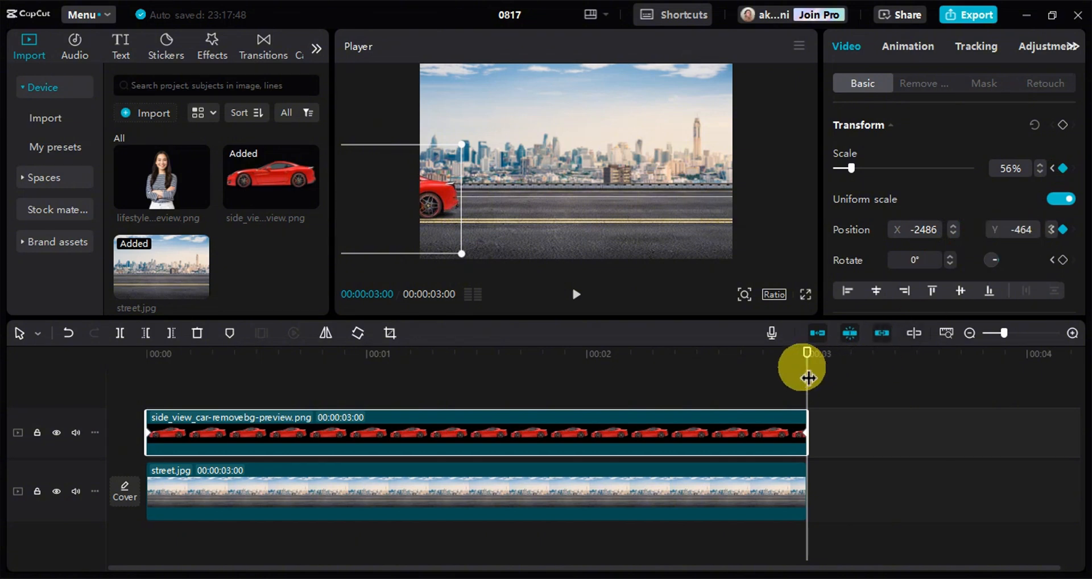
left_click_drag(806, 362, 499, 376)
left_click(128, 392)
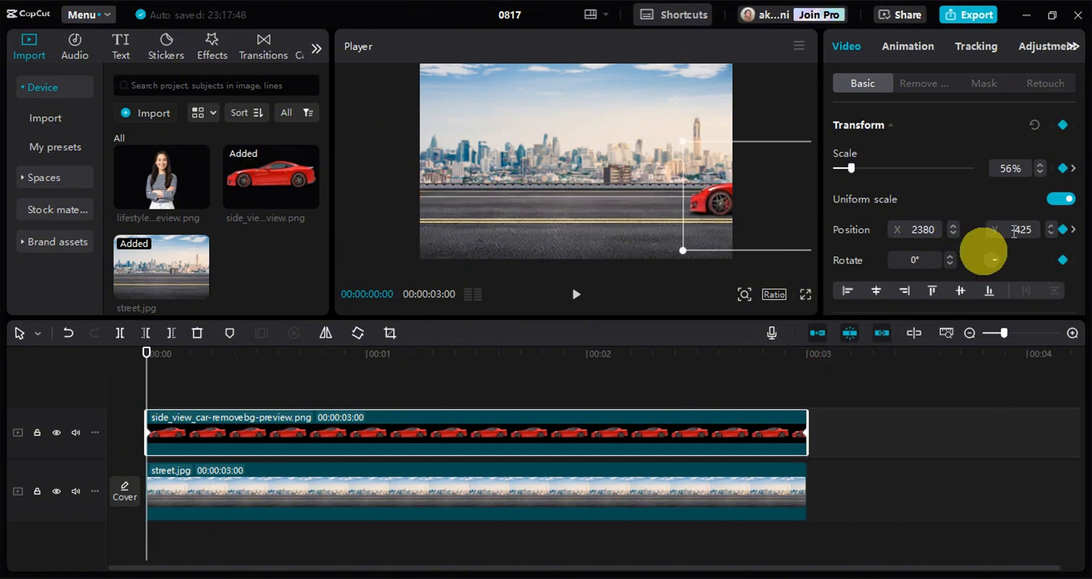
left_click(808, 362)
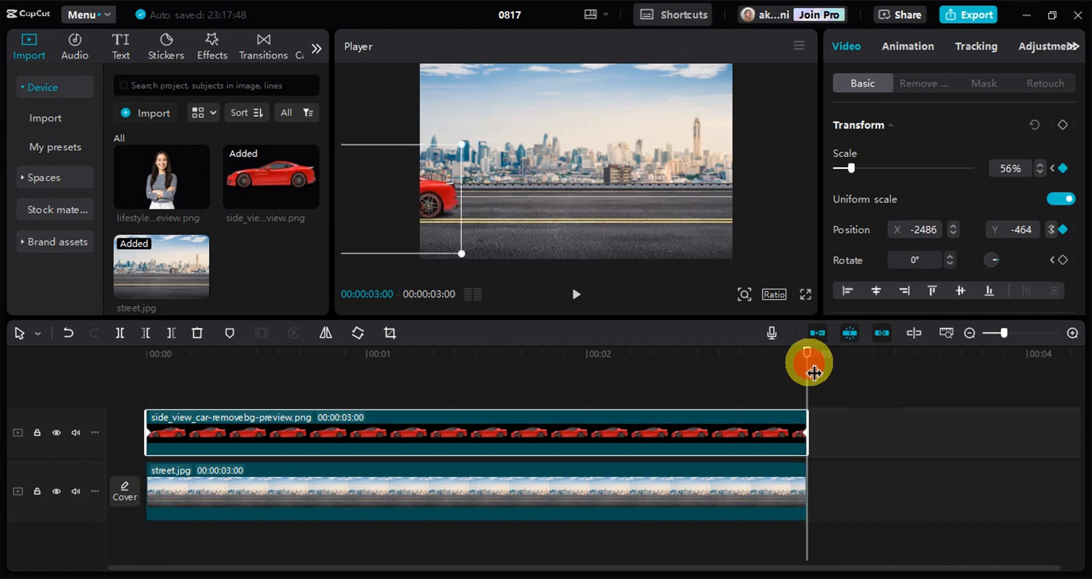
left_click_drag(1030, 230, 1013, 227)
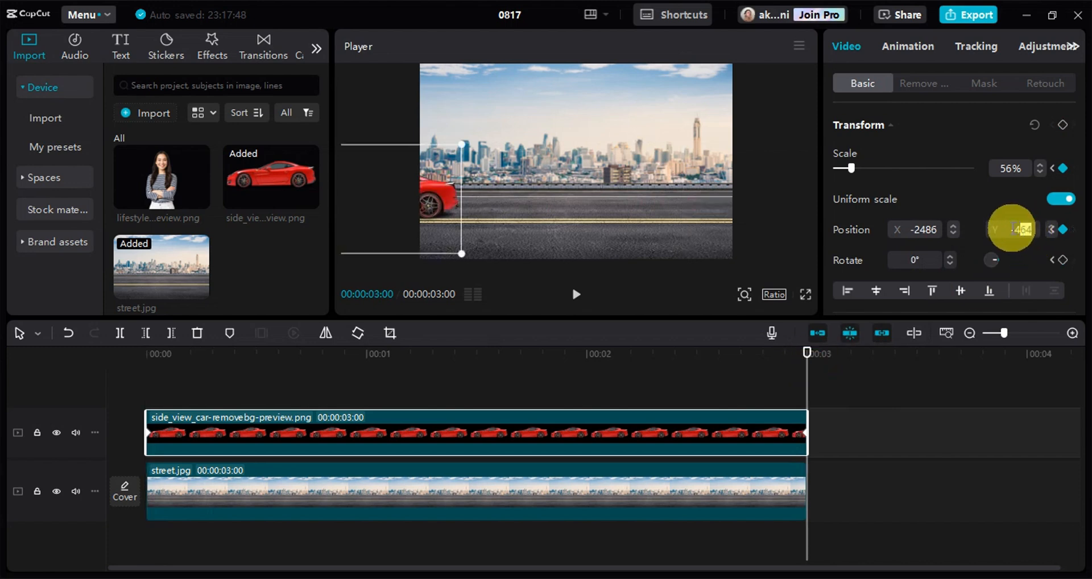
type("425")
left_click(824, 207)
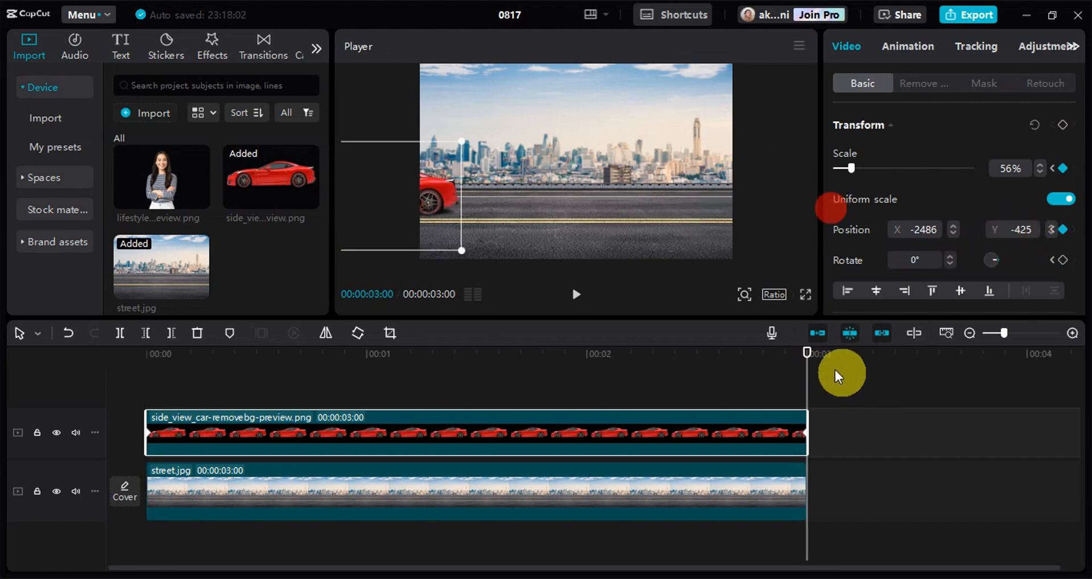
At the start of the timeline, enlarge the street clip to 177% and position it at X -1246, Y 351.
left_click_drag(807, 369, 82, 432)
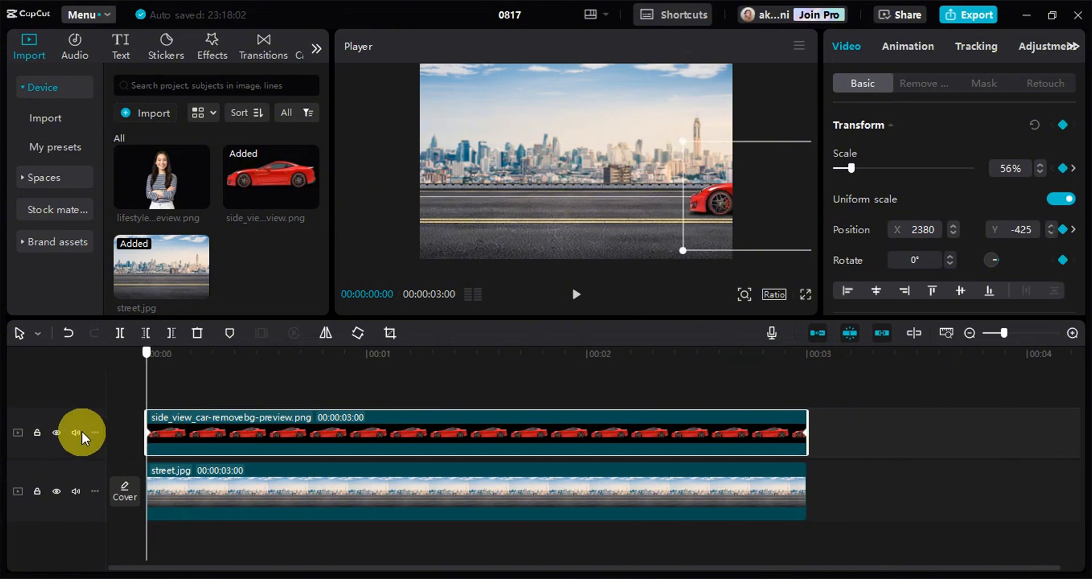
left_click(199, 496)
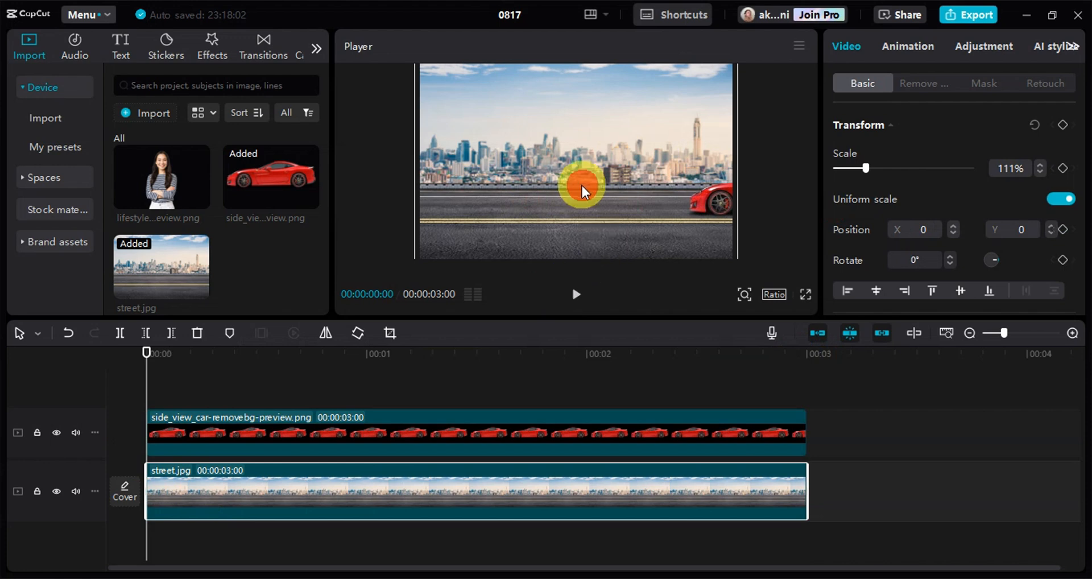
left_click_drag(627, 141, 552, 183)
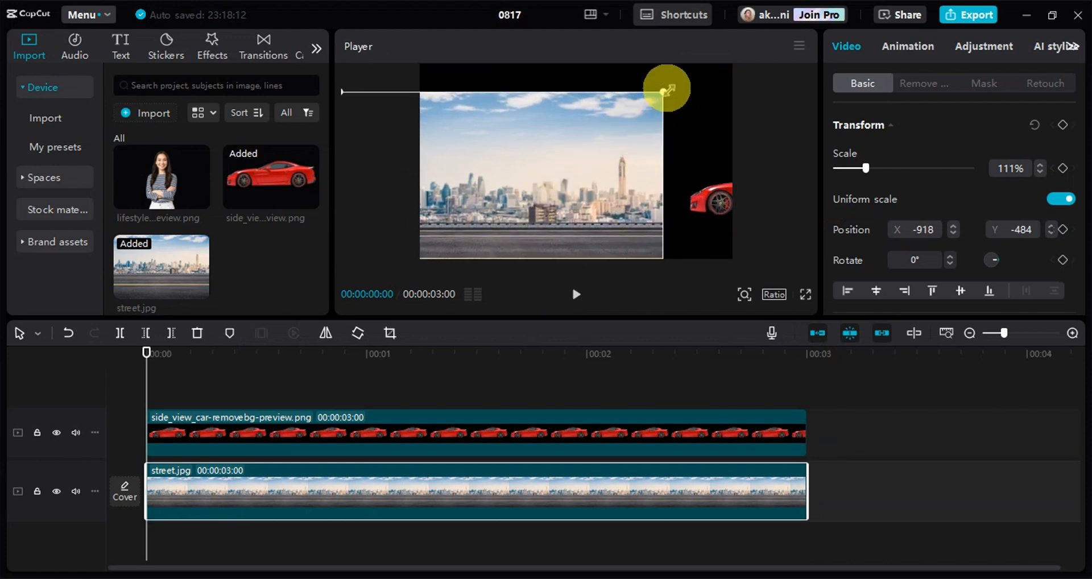
left_click_drag(664, 91, 690, 151)
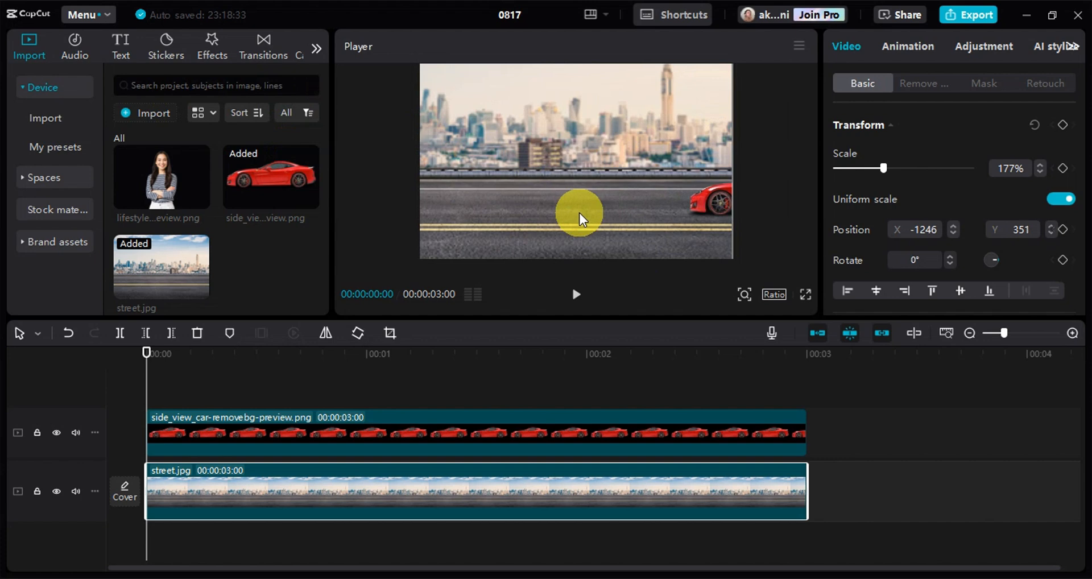
Move the street clip to X 1246, Y 395 at 00:00:03:00, try a scale keyframe there, and return to the timeline start.
left_click_drag(147, 354, 834, 353)
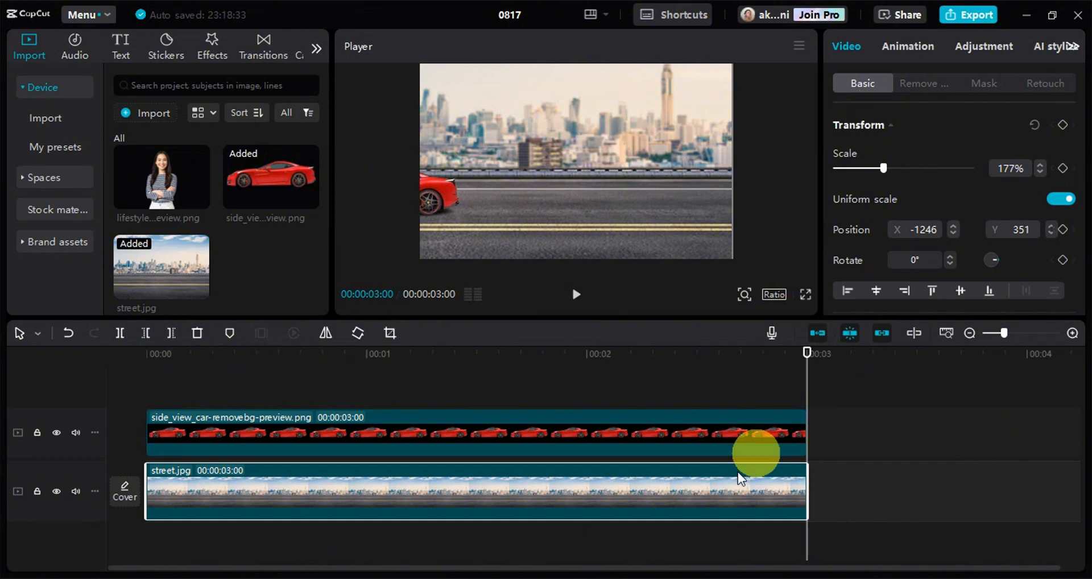
left_click_drag(549, 157, 694, 183)
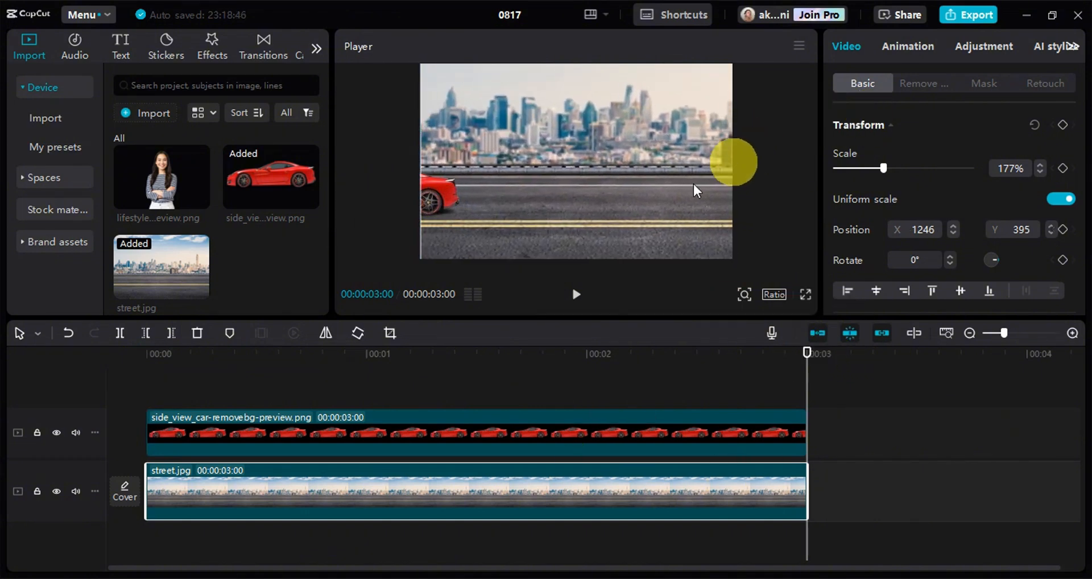
left_click(1062, 168)
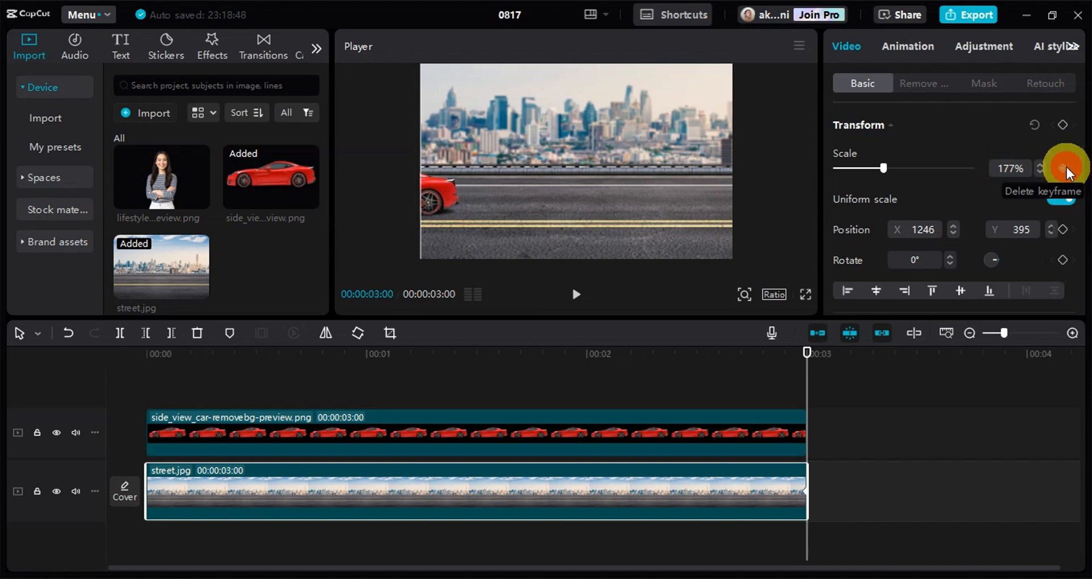
left_click_drag(806, 361, 22, 449)
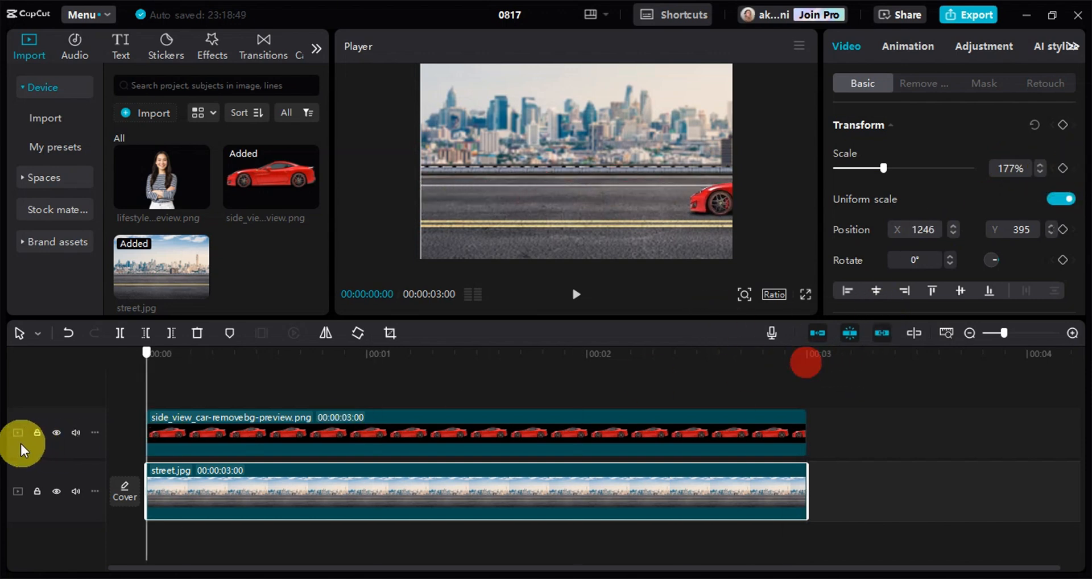
Add scale keyframes to the street clip at the start and at 00:00:03:00, placing it there at X -1246, Y 252.
left_click(1063, 168)
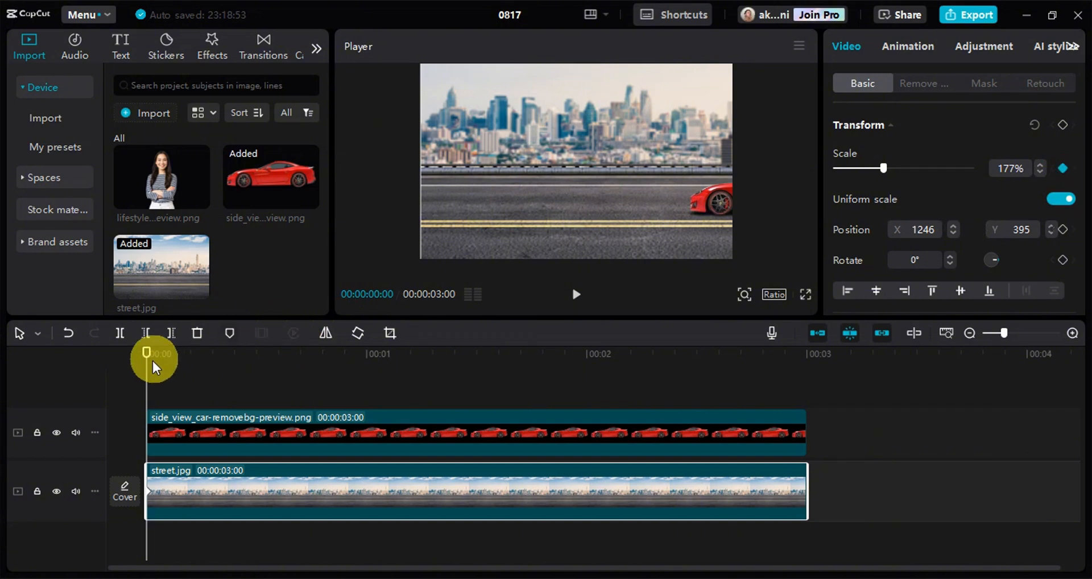
left_click_drag(155, 367, 945, 330)
left_click_drag(720, 165, 490, 206)
left_click(1064, 166)
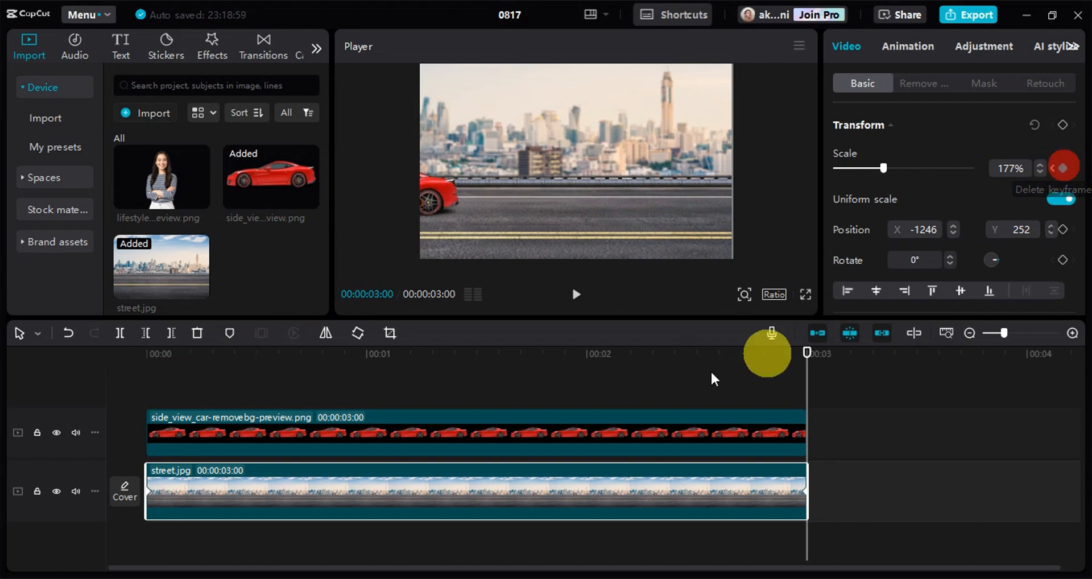
Move the street clip up to Y 405 at 00:00:03:00 and return to the timeline start.
left_click(149, 360)
left_click_drag(155, 371, 971, 387)
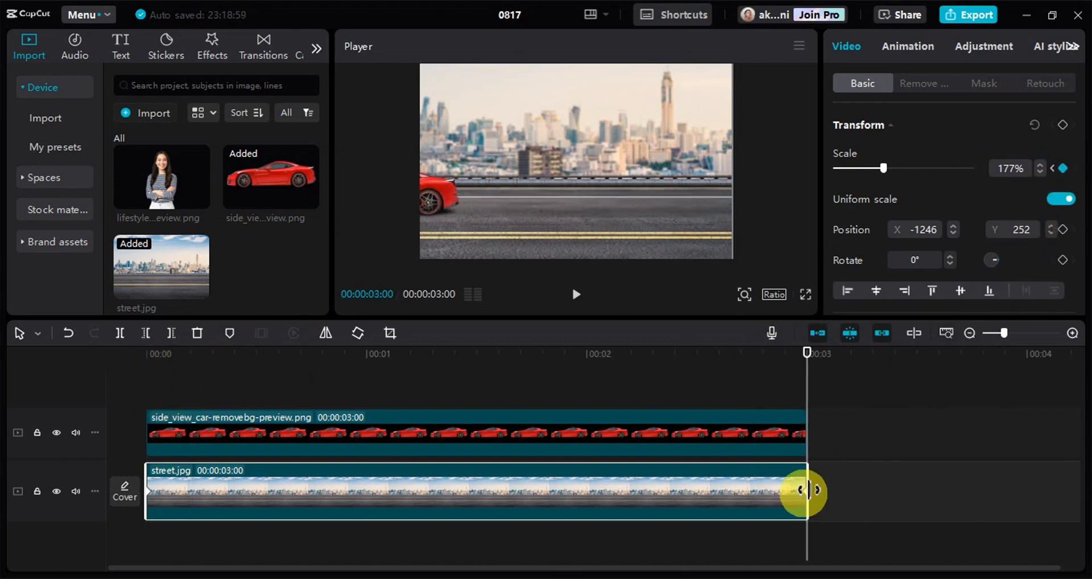
left_click(1018, 230)
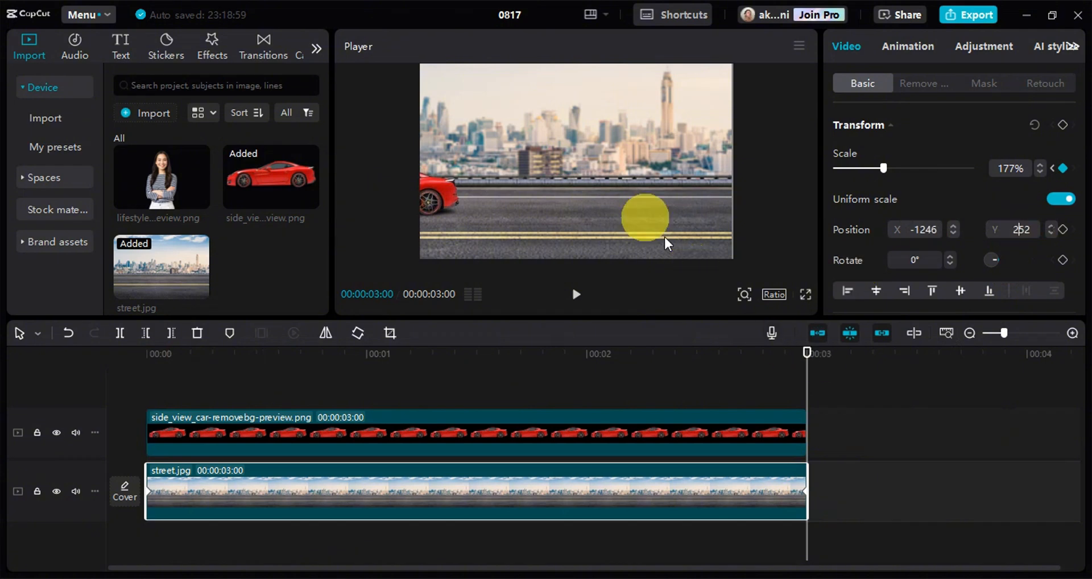
left_click_drag(681, 228, 680, 215)
left_click_drag(803, 358, 54, 462)
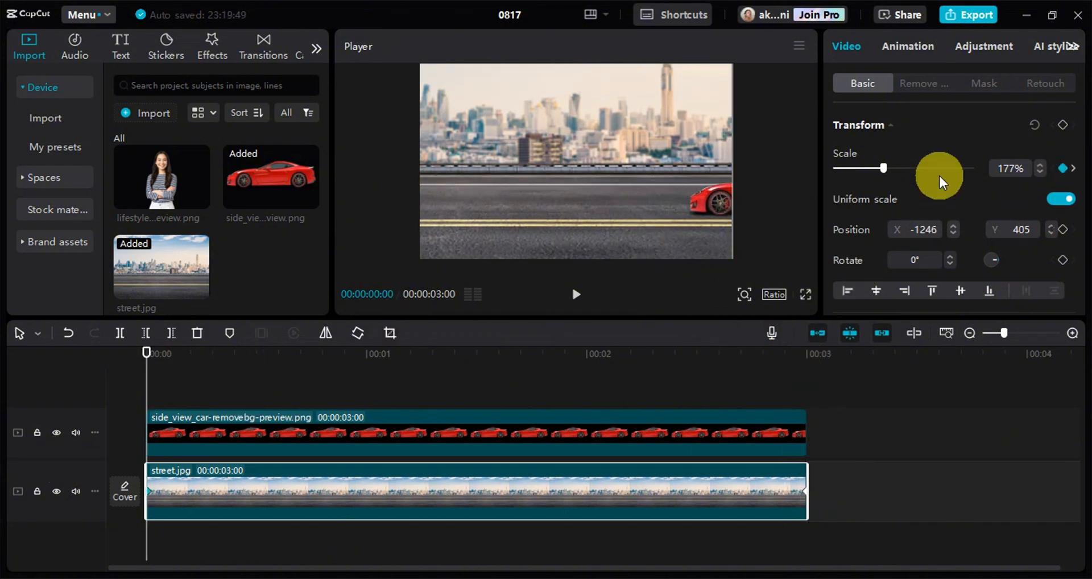
Add transform keyframes to the street clip at the timeline start, and move it to Y 469 at 00:00:03:00.
left_click(1062, 126)
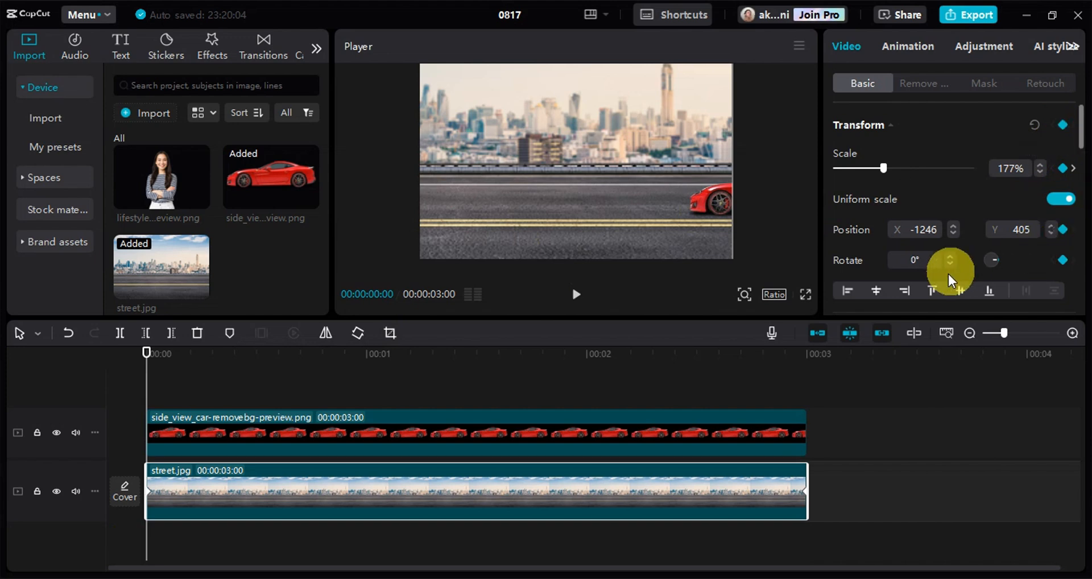
left_click(806, 352)
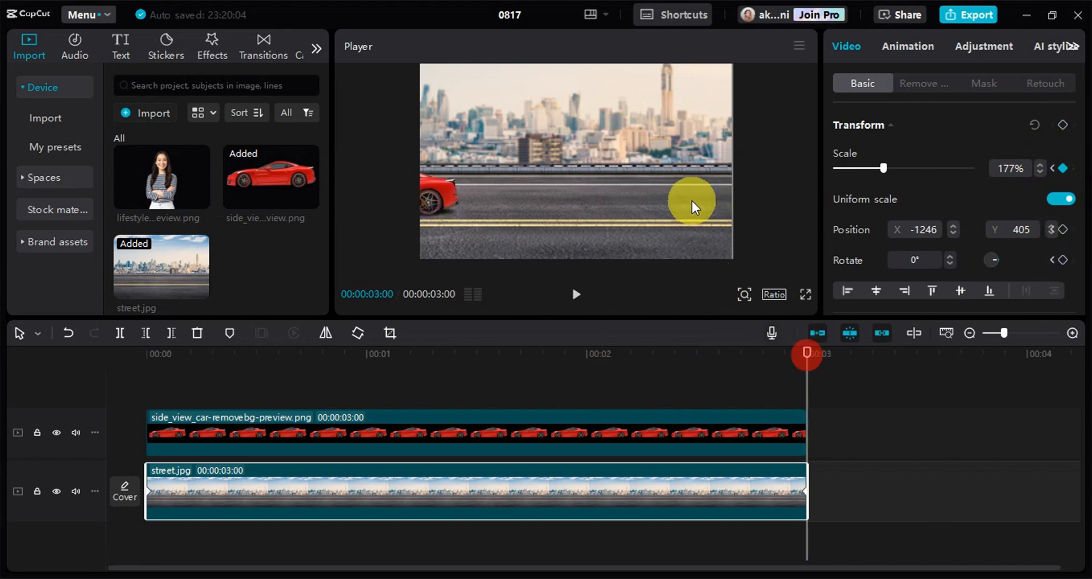
mouse_move(692, 200)
left_mouse_down()
mouse_move(643, 202)
mouse_move(695, 195)
left_mouse_up()
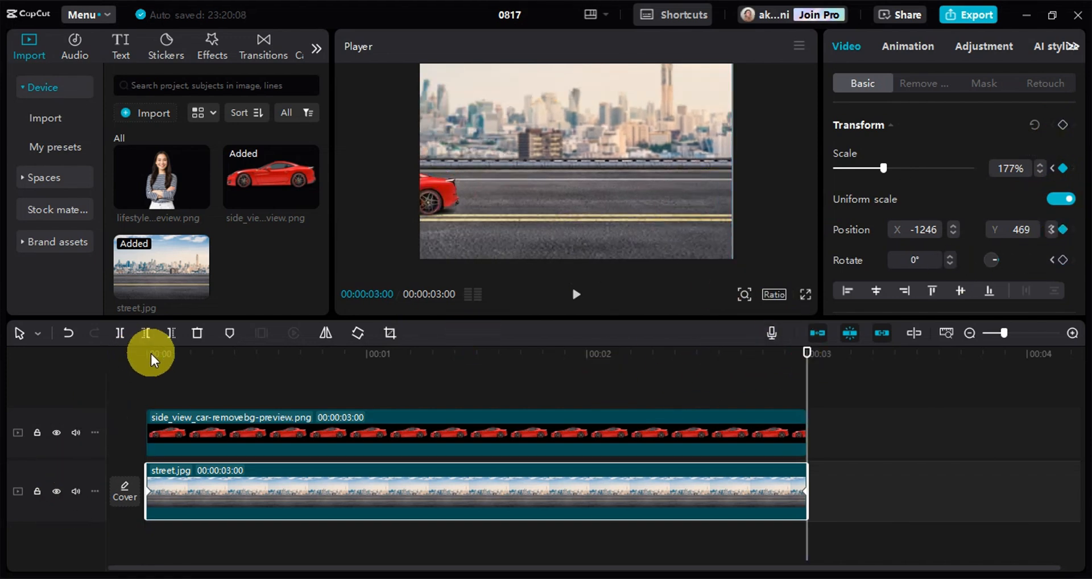
Move the street clip to X 1246, Y 380 at the timeline start, and add transform keyframes at 00:00:03:00.
left_click(150, 354)
left_click(581, 163)
left_click_drag(580, 158, 785, 149)
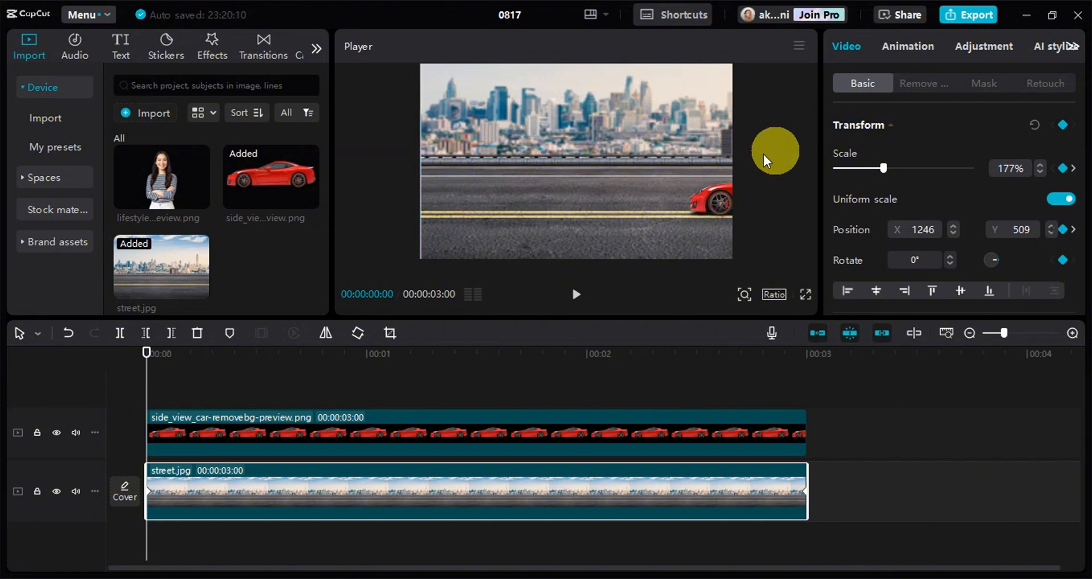
mouse_move(711, 160)
left_mouse_down()
mouse_move(708, 170)
mouse_move(707, 155)
left_mouse_up()
left_click(805, 361)
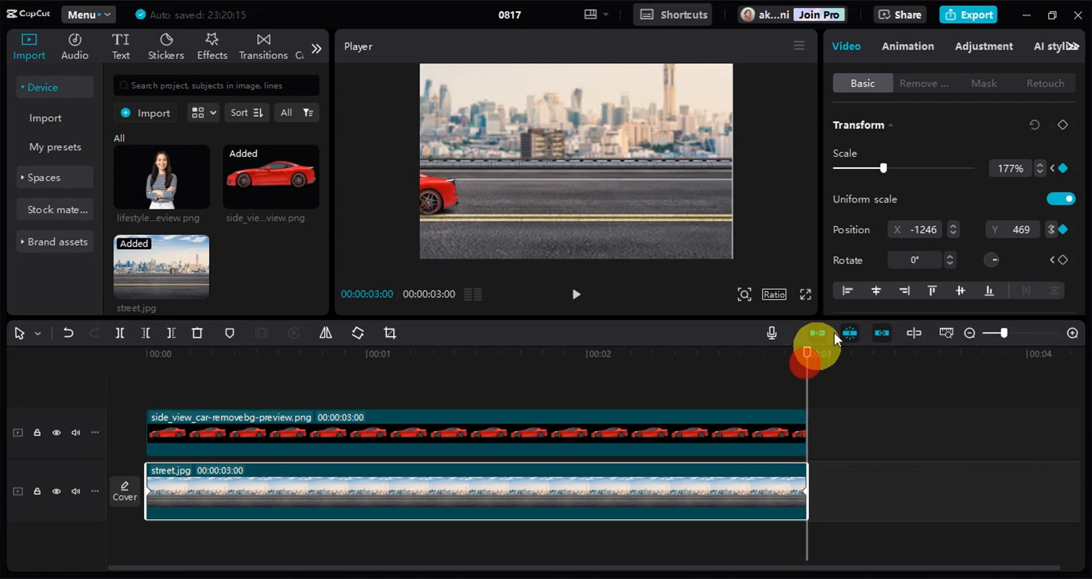
left_click(1063, 124)
Set the street clip's Y position to 380 at 00:00:03:00 to match the start, and play the animation.
left_click(157, 360)
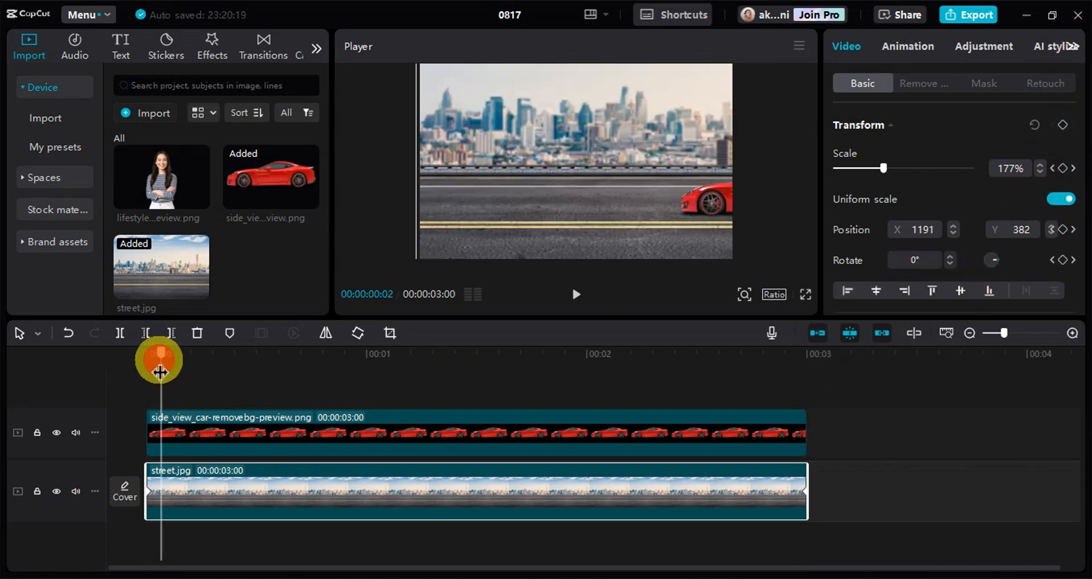
left_click(1024, 229)
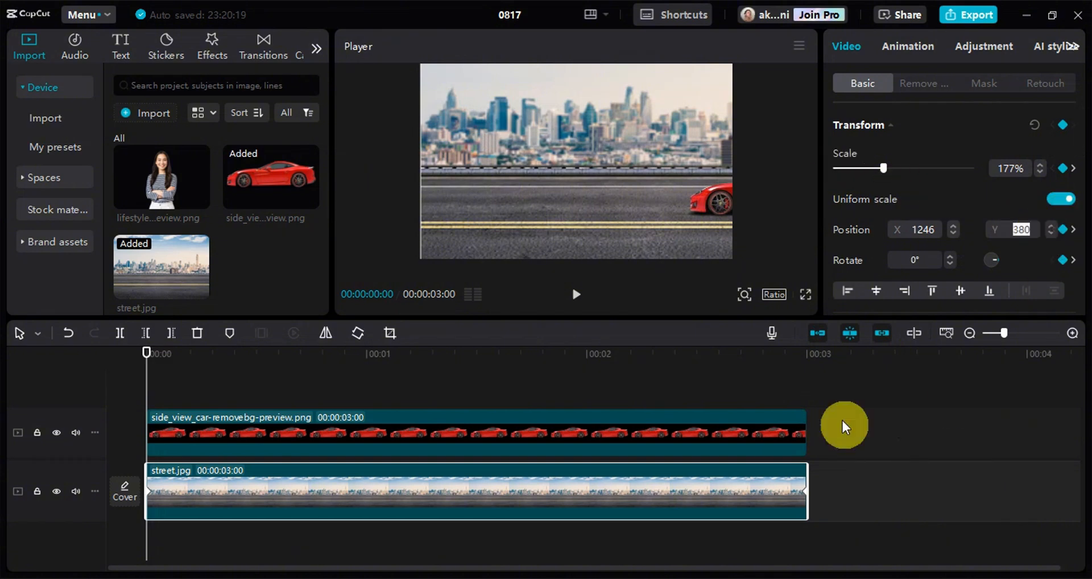
left_click(804, 355)
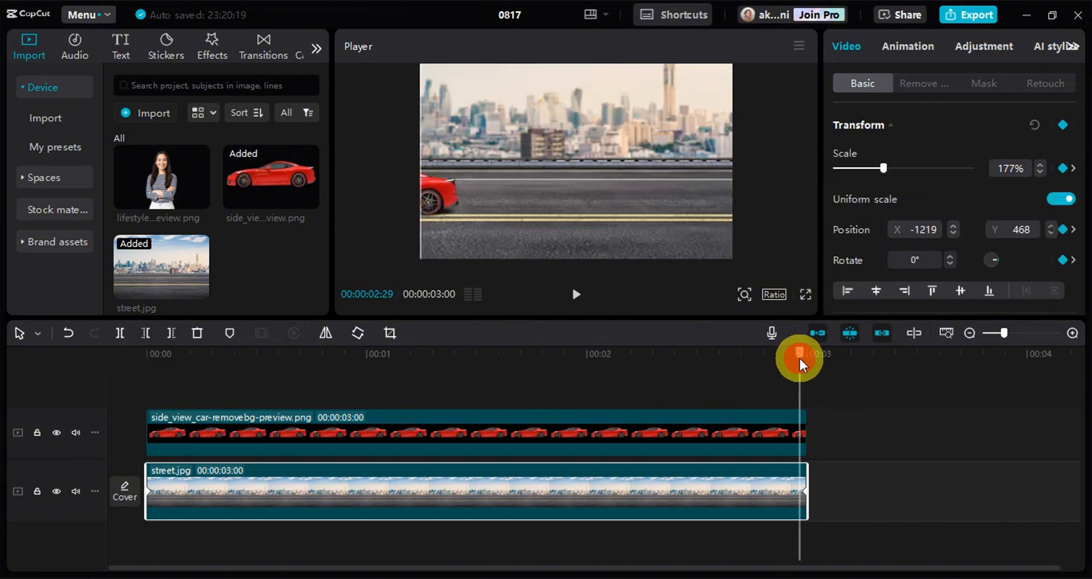
left_click(1024, 230)
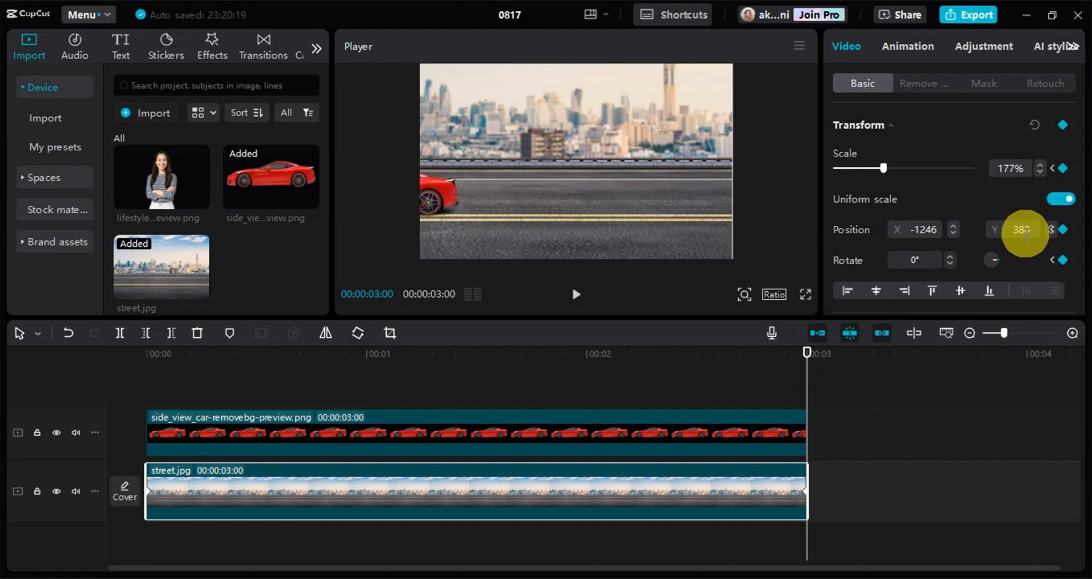
left_click_drag(807, 355, 110, 418)
left_click(576, 294)
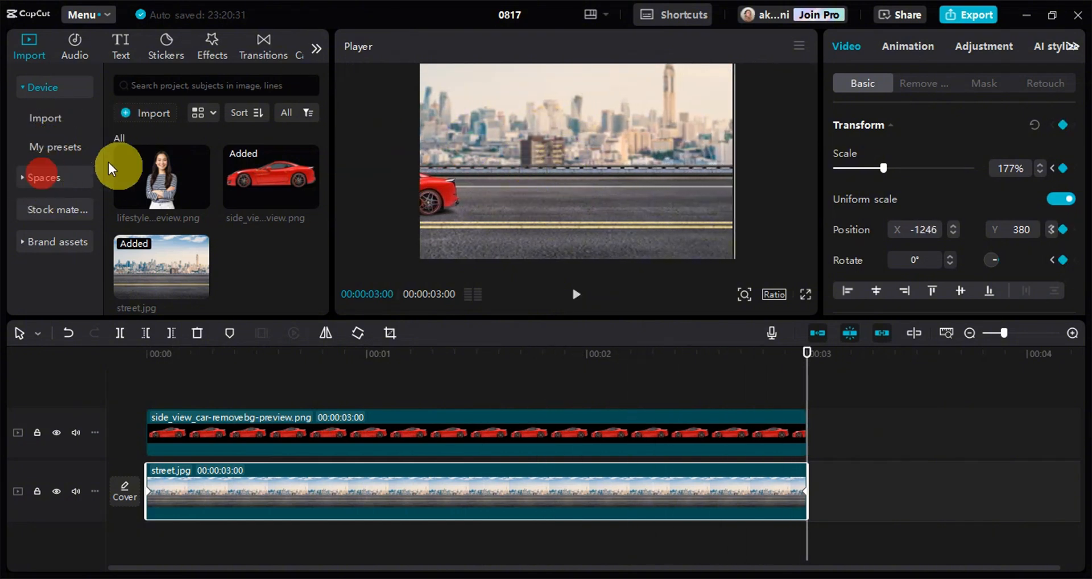
Search the stock materials for "cloud".
left_click(41, 175)
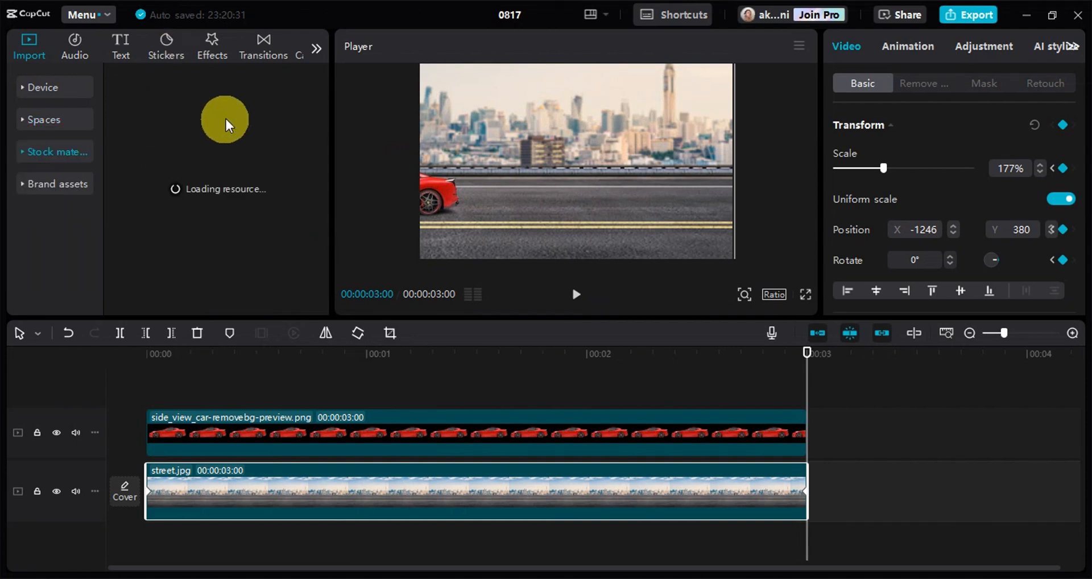
left_click(188, 91)
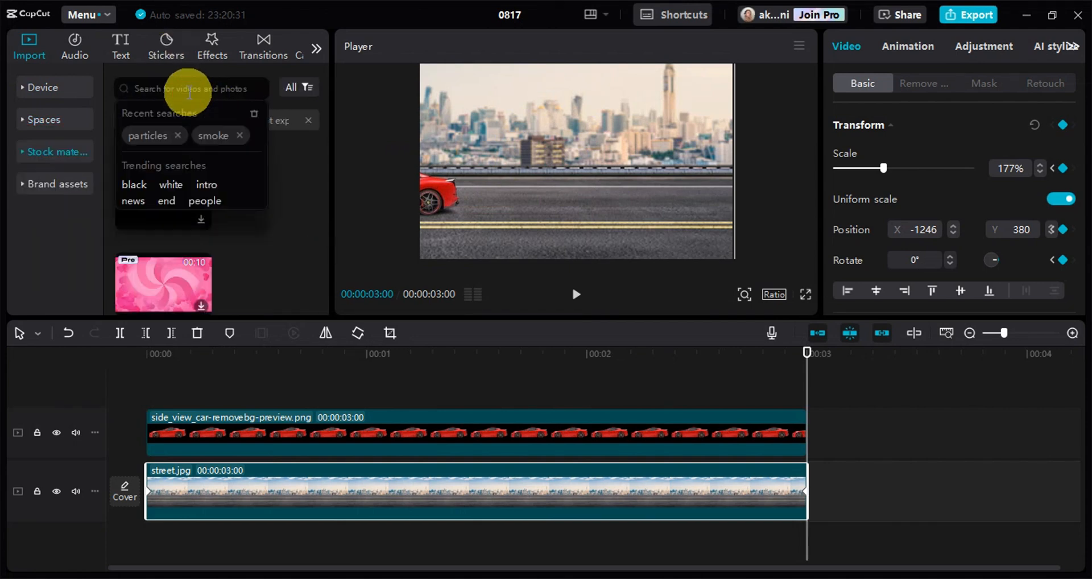
type("cloud")
key("Return")
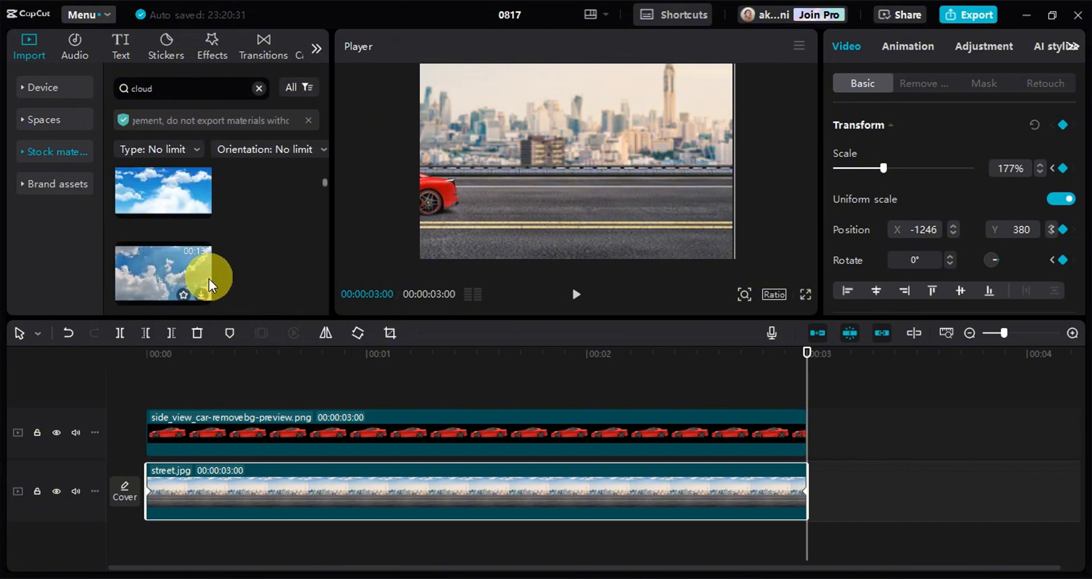
Download the 13-second blue-sky cloud video and place it on a track above the car at the timeline start.
scroll(286, 251, "down", 3)
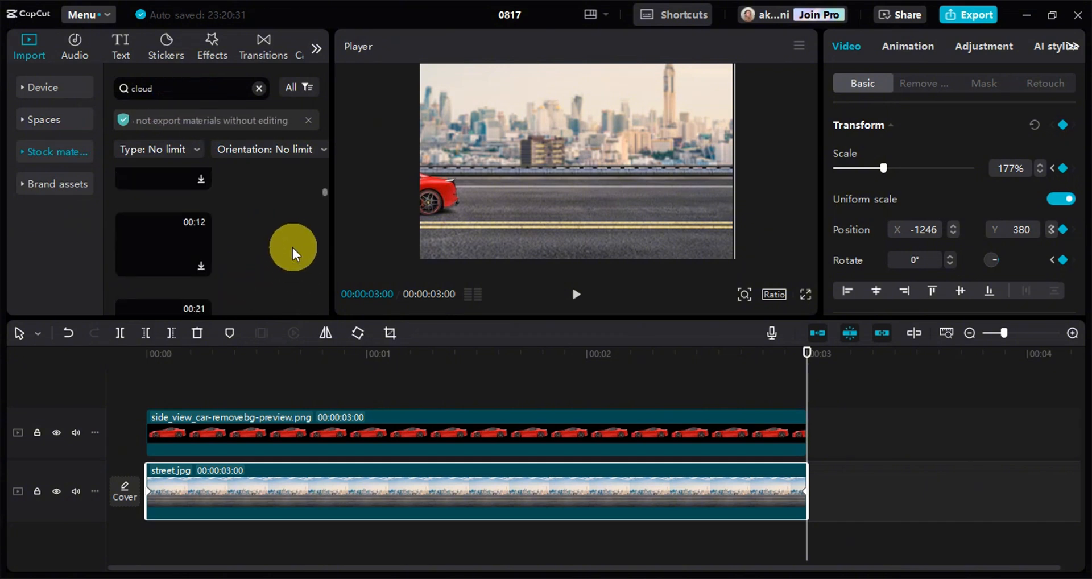
scroll(236, 244, "down", 2)
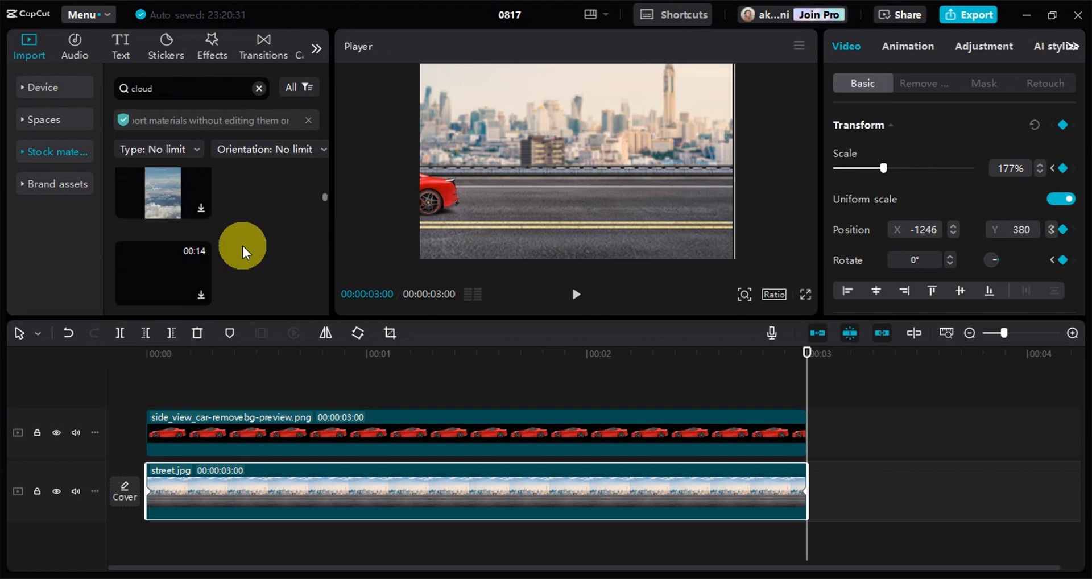
scroll(242, 244, "down", 1)
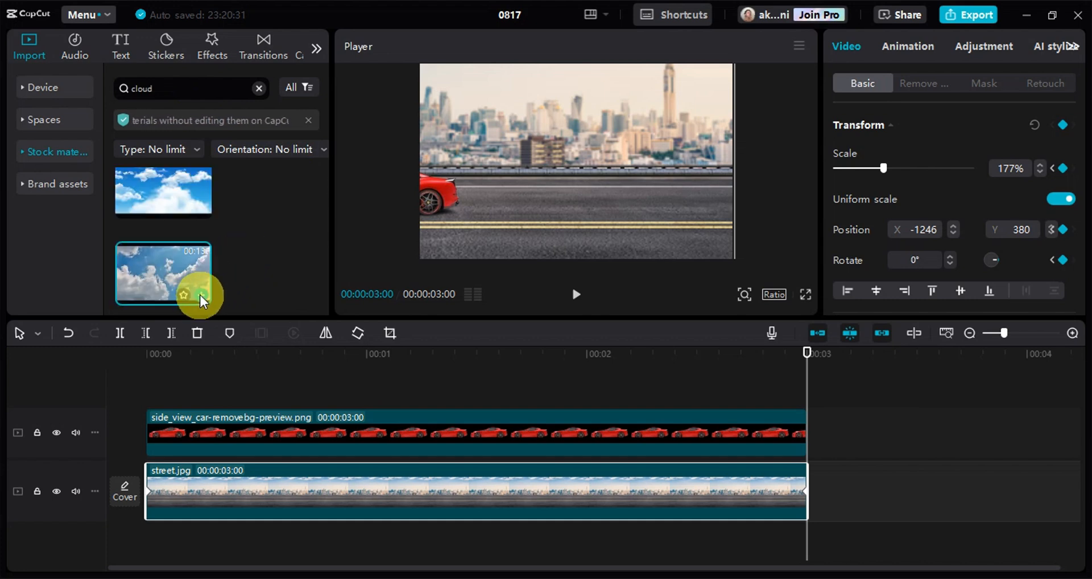
left_click(201, 295)
left_click_drag(891, 501, 190, 400)
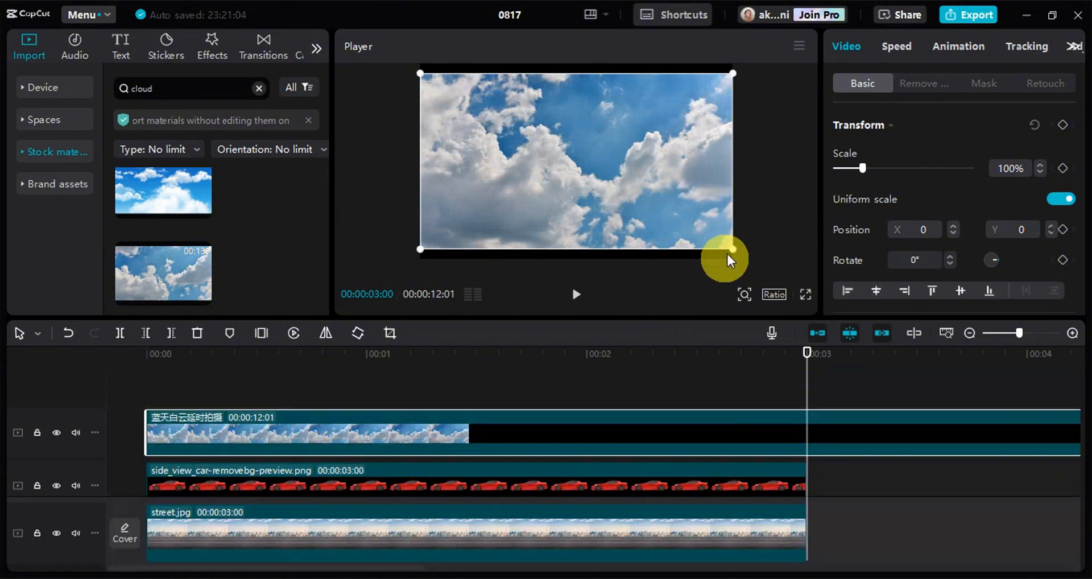
Scale the cloud clip to 120% and position it at X -291, Y 1437 over the sky and skyline.
left_click_drag(728, 254, 663, 159)
left_click_drag(610, 182, 540, 109)
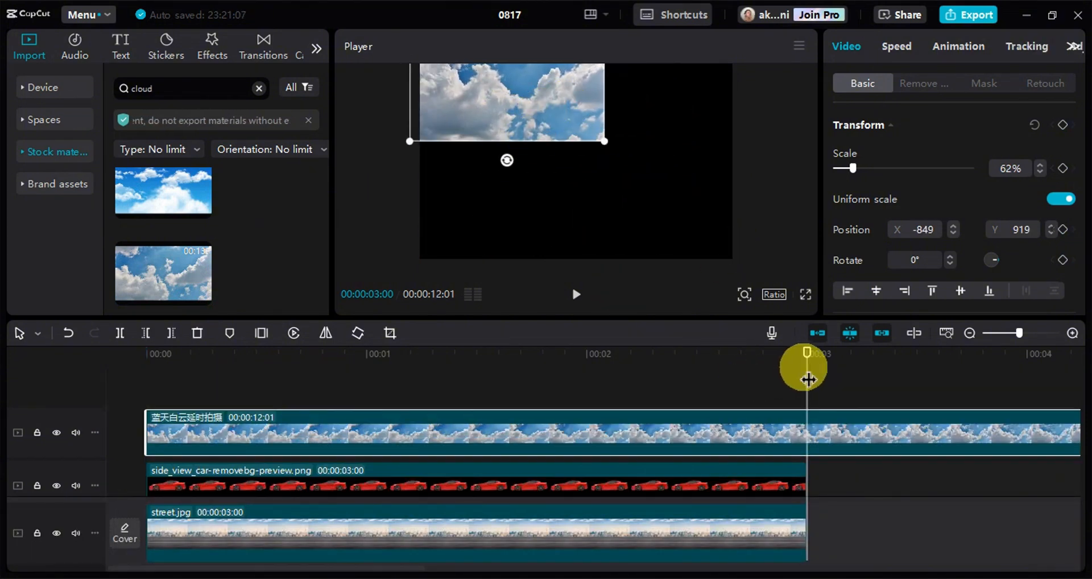
left_click_drag(808, 379, 564, 367)
left_click_drag(600, 134, 703, 105)
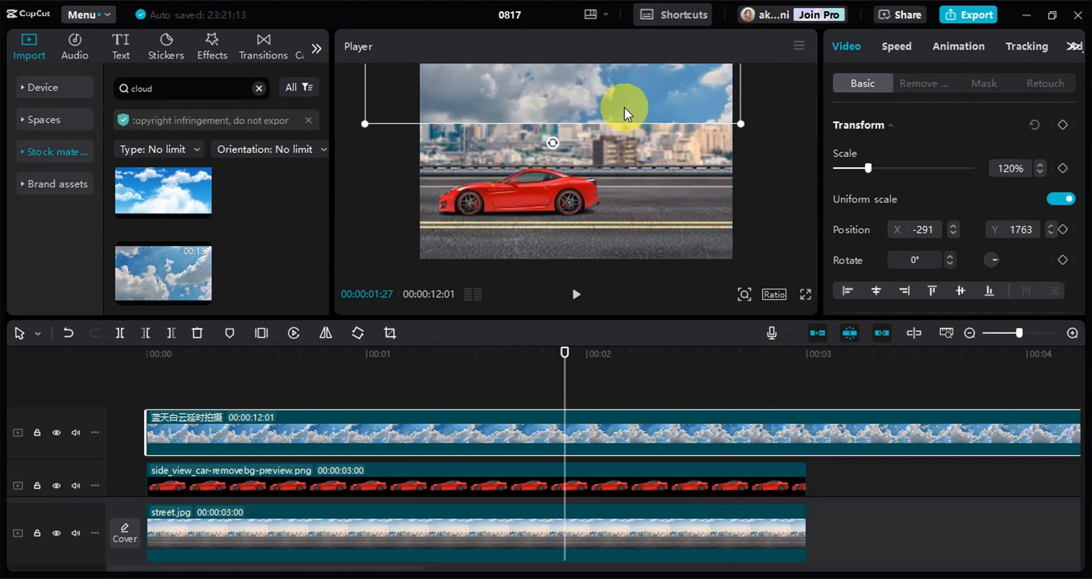
left_click_drag(624, 108, 629, 147)
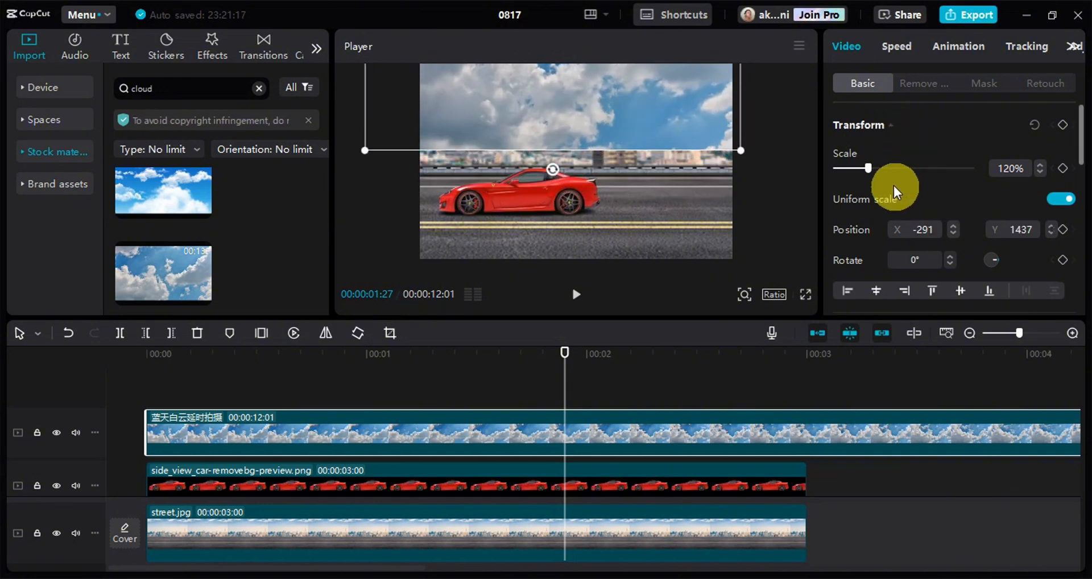
Try the Brighten and Screen blend modes on the cloud clip, and set its blend mode to Overlay.
scroll(893, 216, "down", 2)
left_click(937, 285)
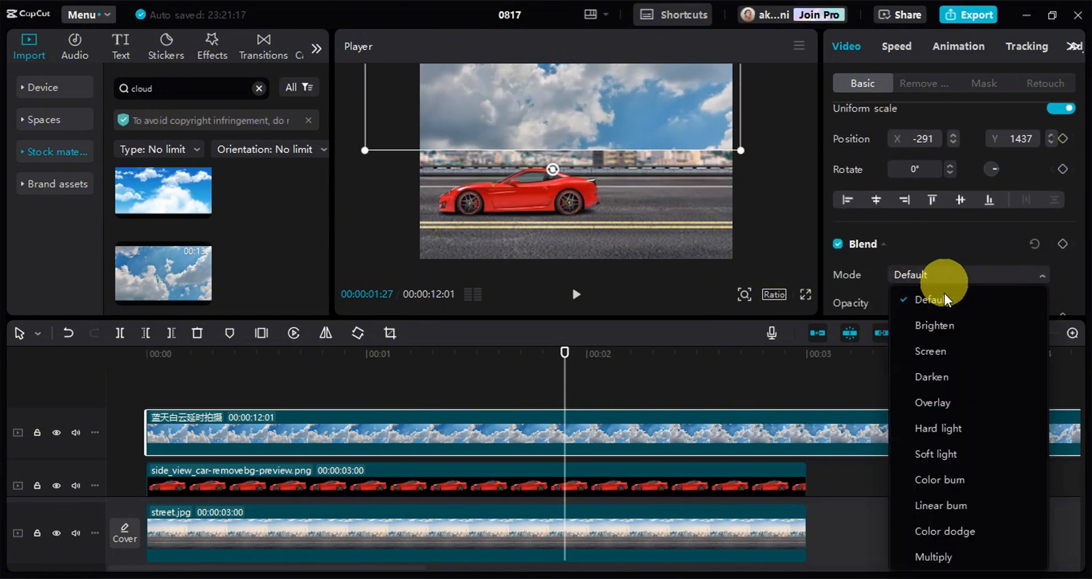
left_click(938, 318)
left_click(947, 282)
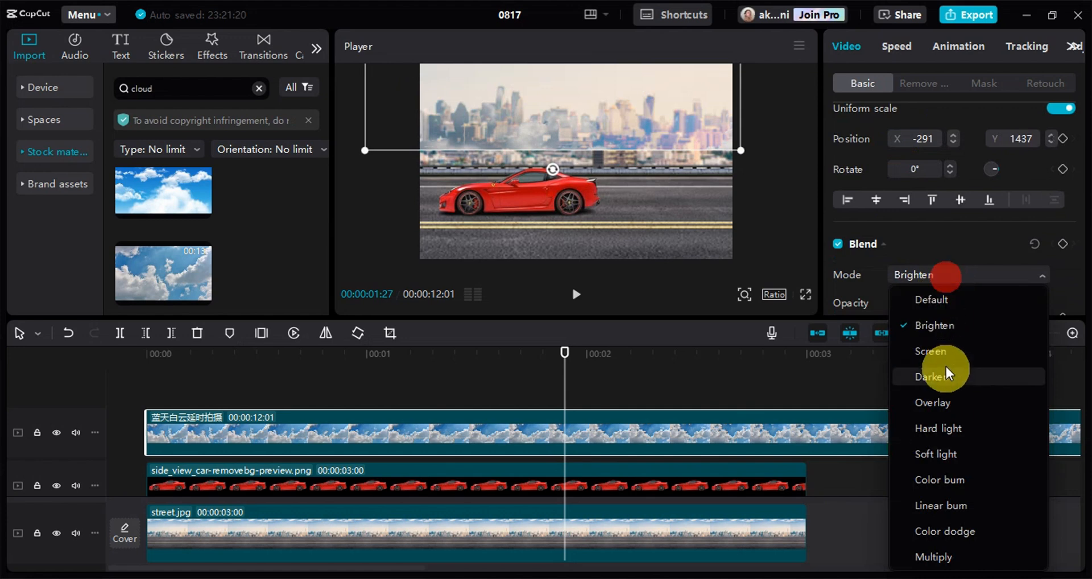
left_click(948, 346)
left_click(931, 274)
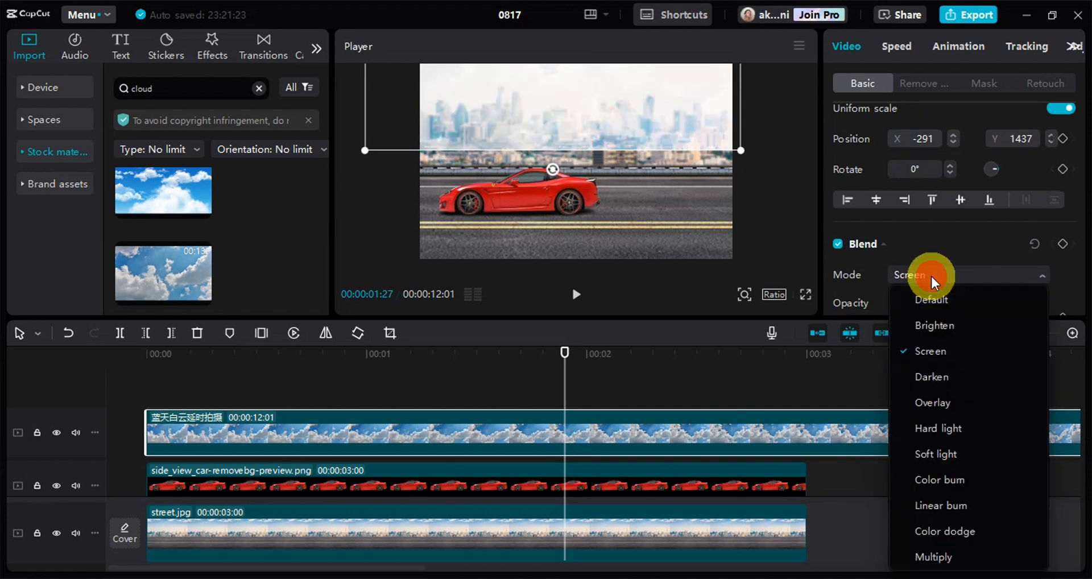
left_click(946, 402)
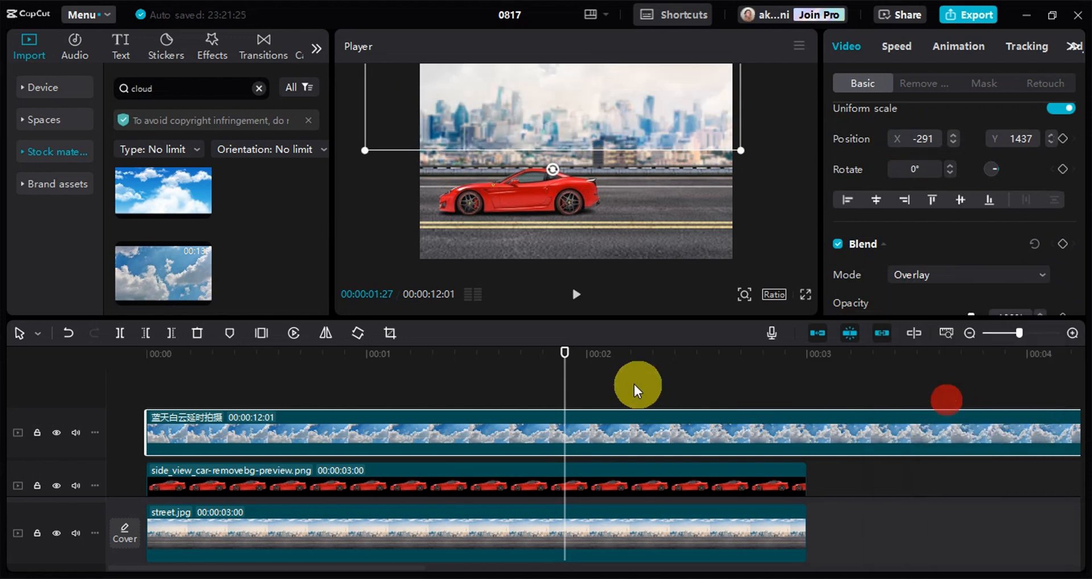
Play the composition from the timeline start to preview the clouds blended over the moving street.
left_click(572, 377)
left_click_drag(571, 377, 147, 390)
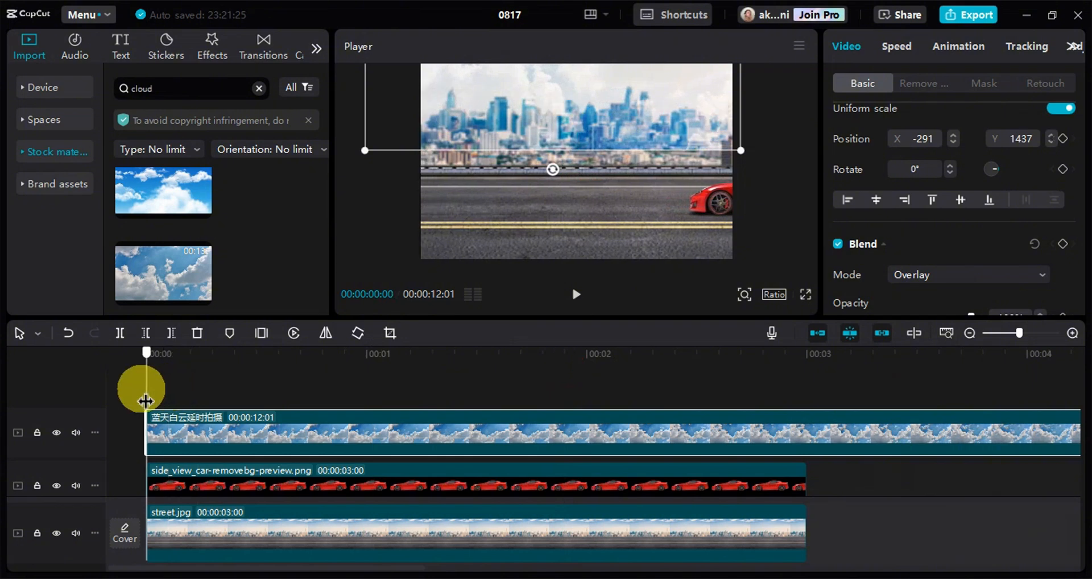
key("space")
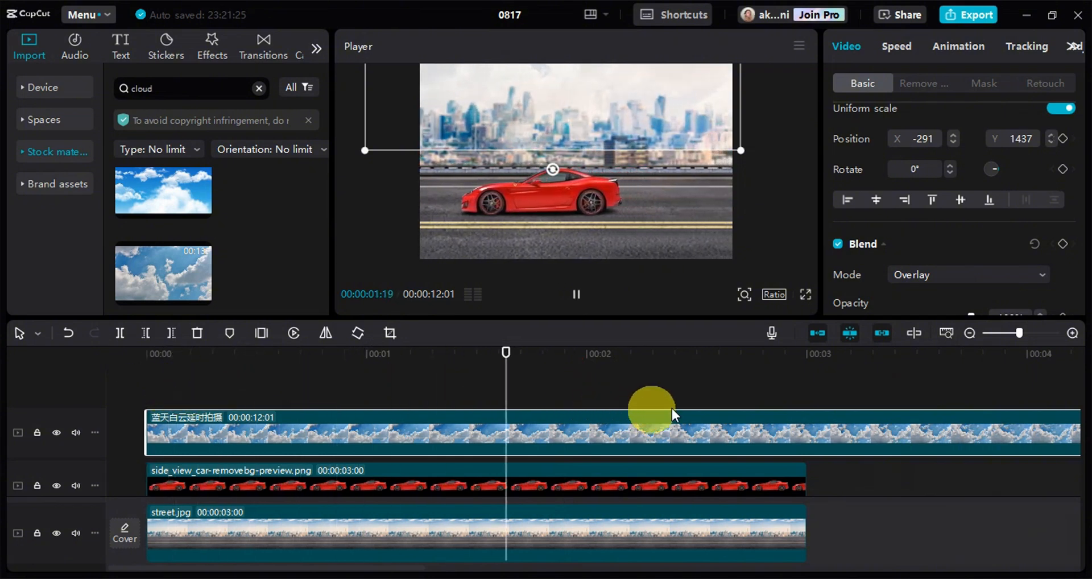
key("space")
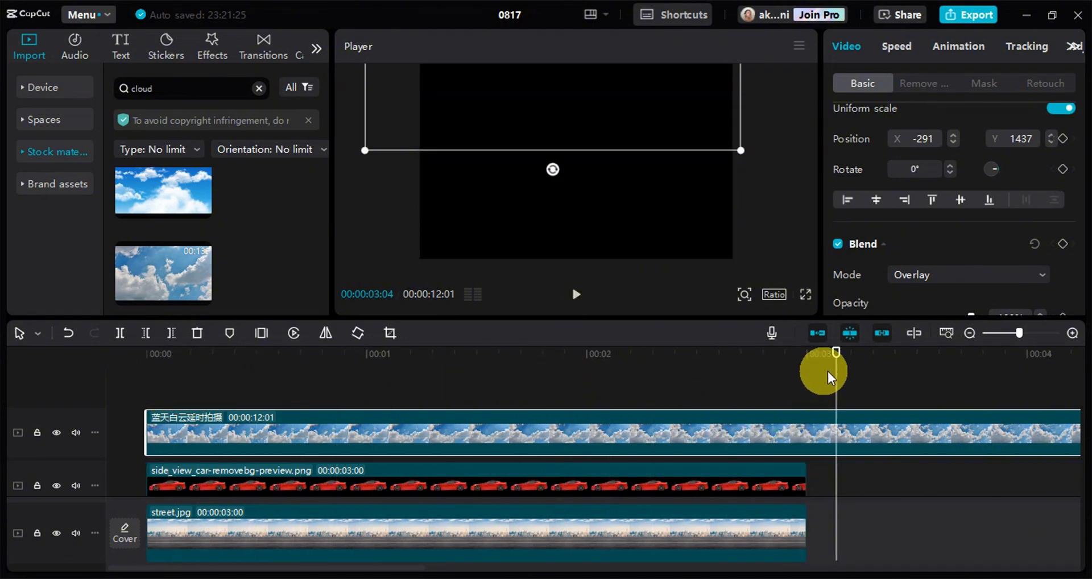
Trim the cloud clip's end to 00:00:03:00 to match the other clips, and play the result in full screen.
left_click_drag(831, 371, 812, 391)
key("w")
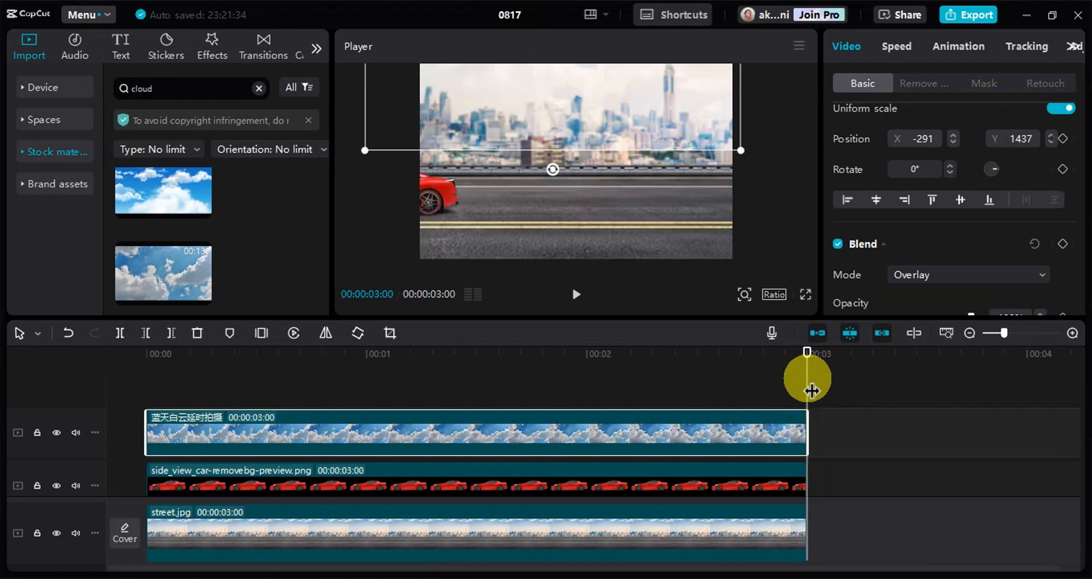
left_click(806, 296)
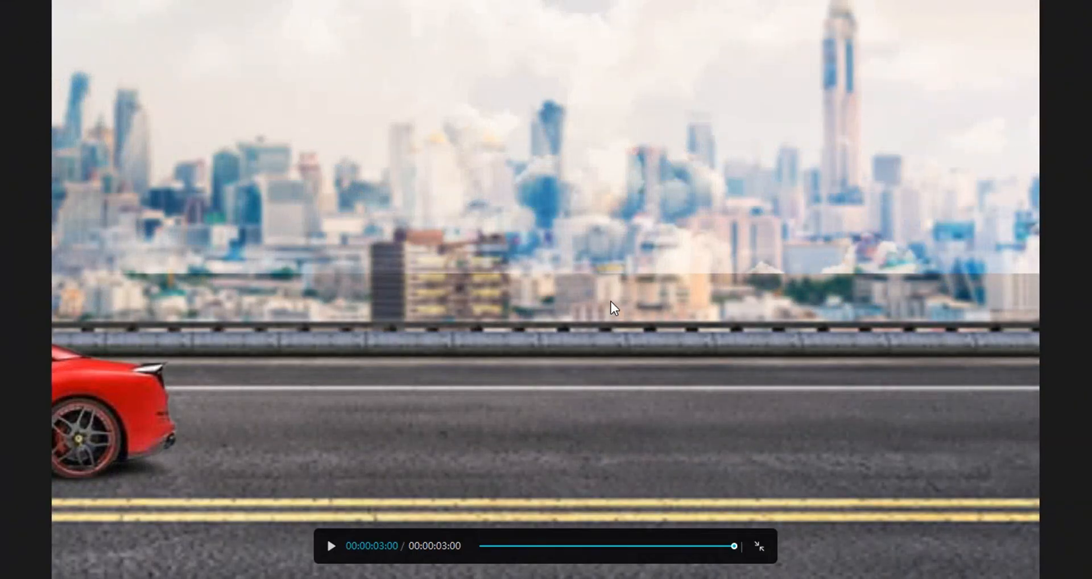
key("space")
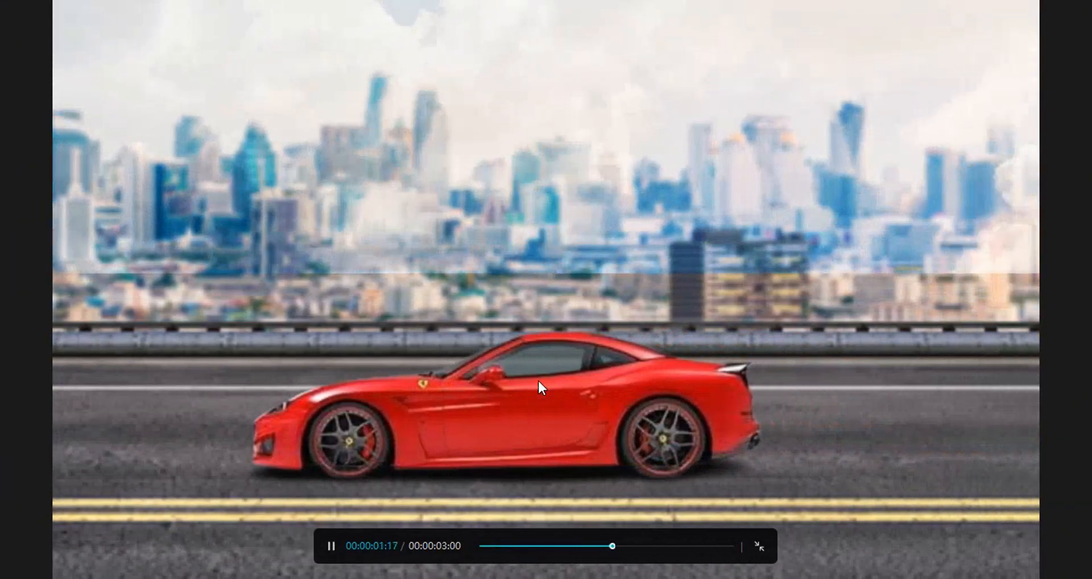